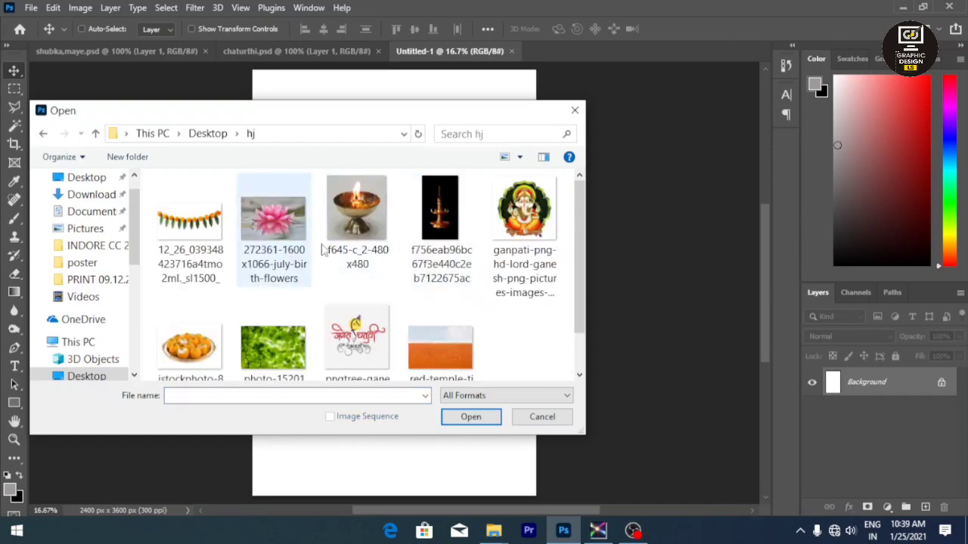
Step: Open the green leaves photo and the red temple tiles image together from the hj folder
left_click(302, 292)
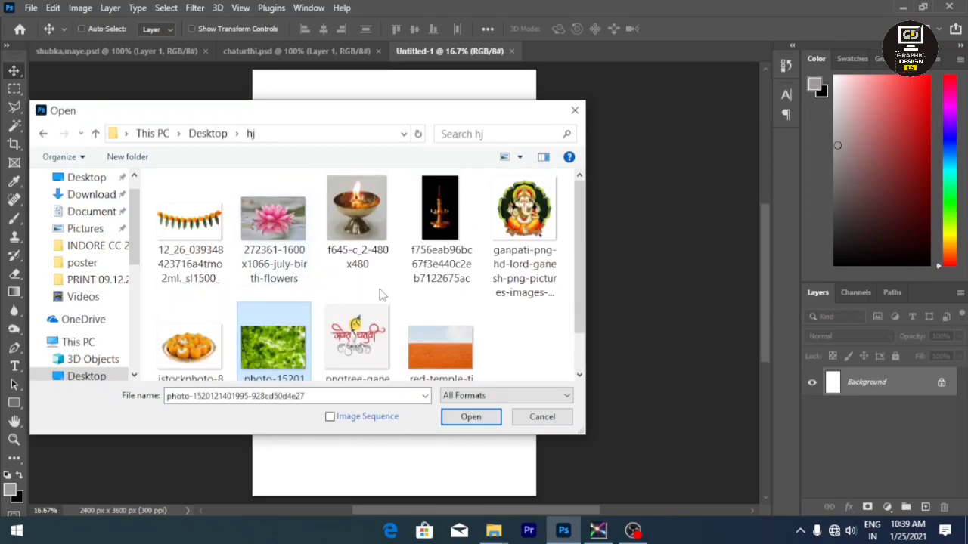
left_click(440, 350)
left_click(290, 325, "ctrl")
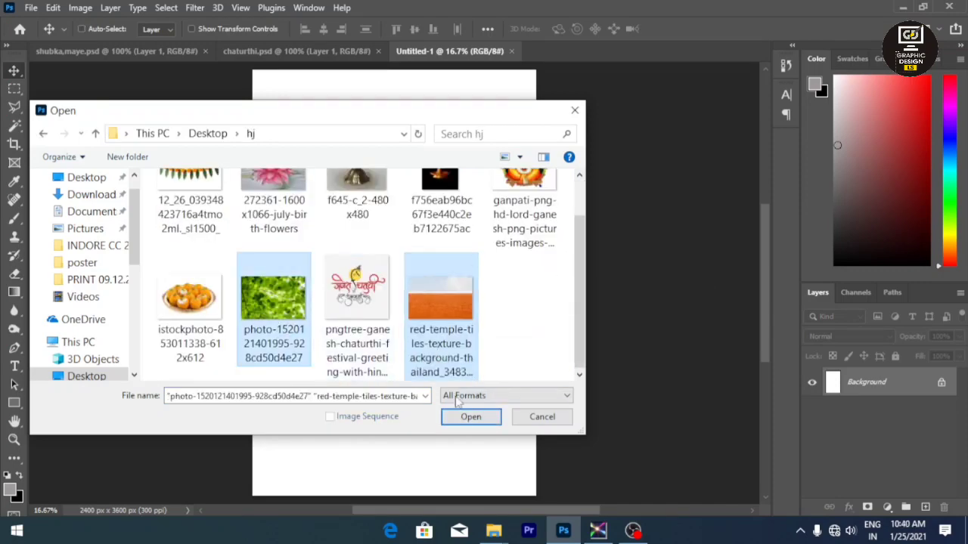
left_click(465, 416)
Step: Bring the temple tiles image into Untitled-1, enlarge it to about 2486 × 1705 px and align it with the canvas's lower edge
left_click_drag(425, 305, 393, 446)
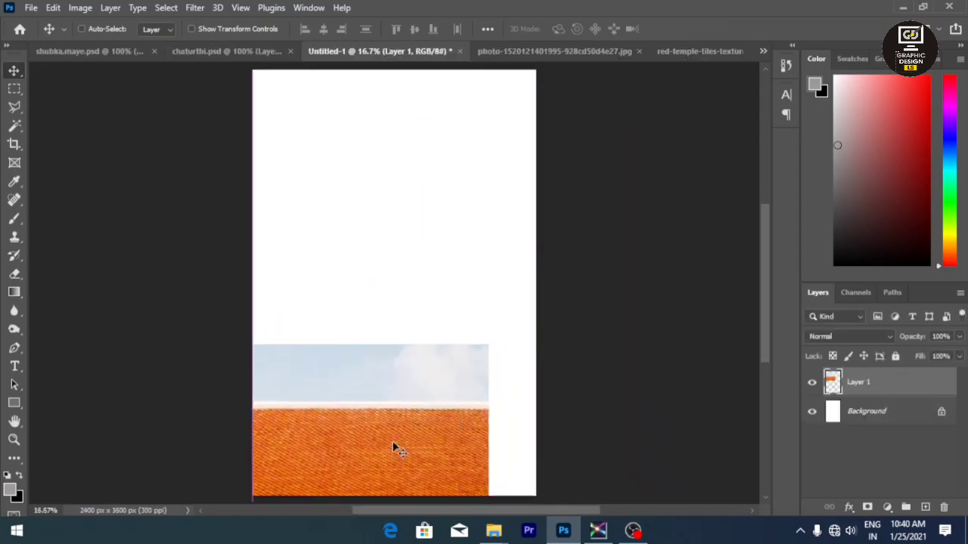
key("ctrl+t")
left_click_drag(490, 342, 544, 300)
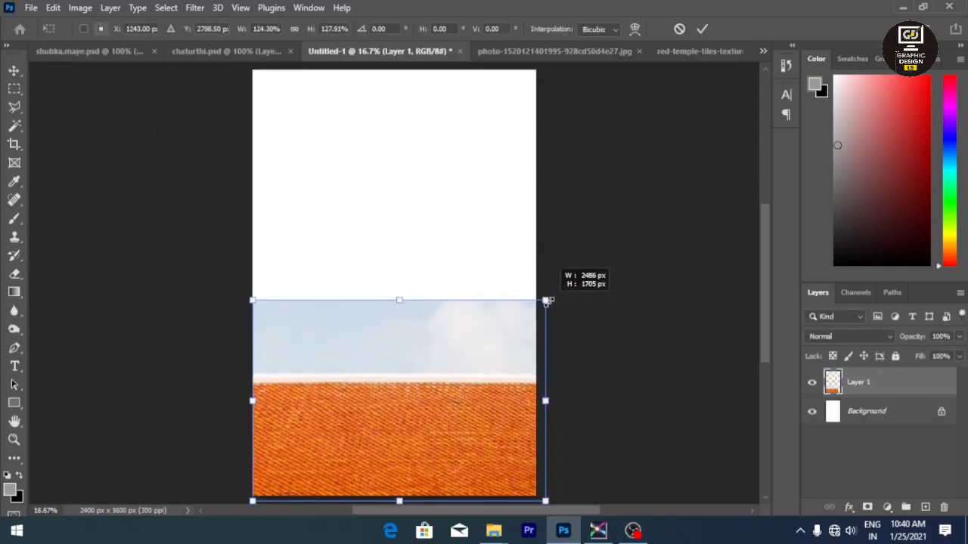
key("Return")
left_click_drag(453, 405, 452, 394)
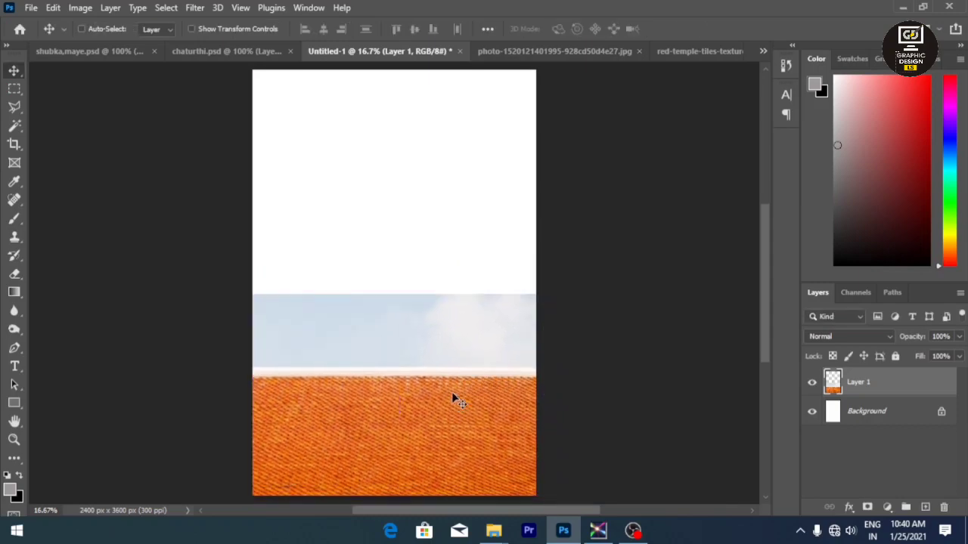
Step: Add a Gradient Fill layer directly above the Background layer and open its gradient for editing
left_click(855, 412)
left_click(887, 507)
left_click(886, 270)
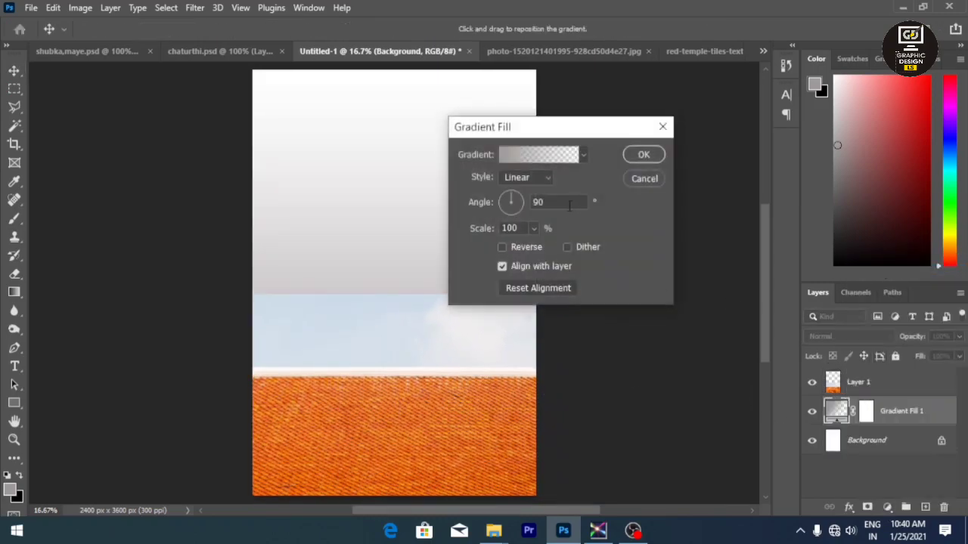
left_click(533, 155)
Step: Set the gradient's starting colour stop to a bright yellow-orange
left_click(416, 328)
left_click(481, 388)
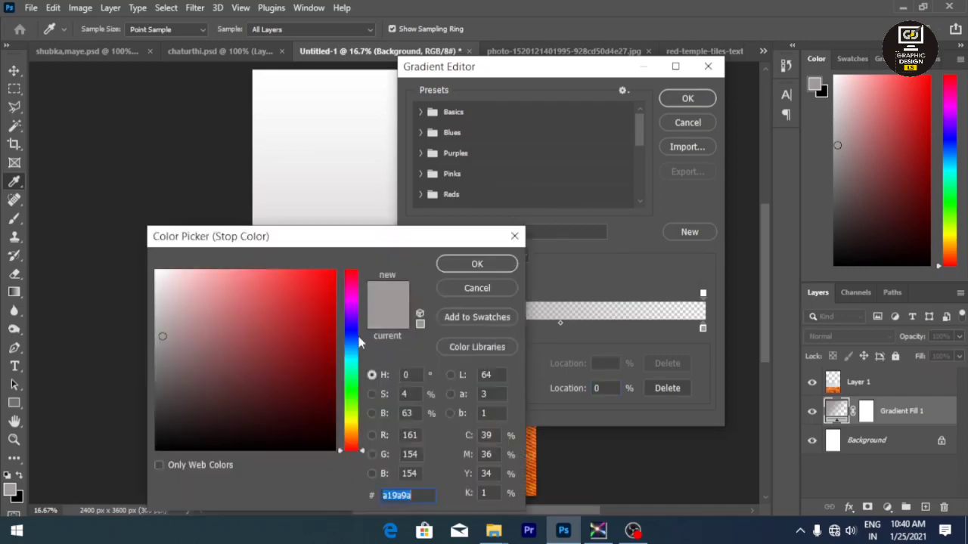
left_click_drag(352, 342, 356, 429)
left_click(333, 282)
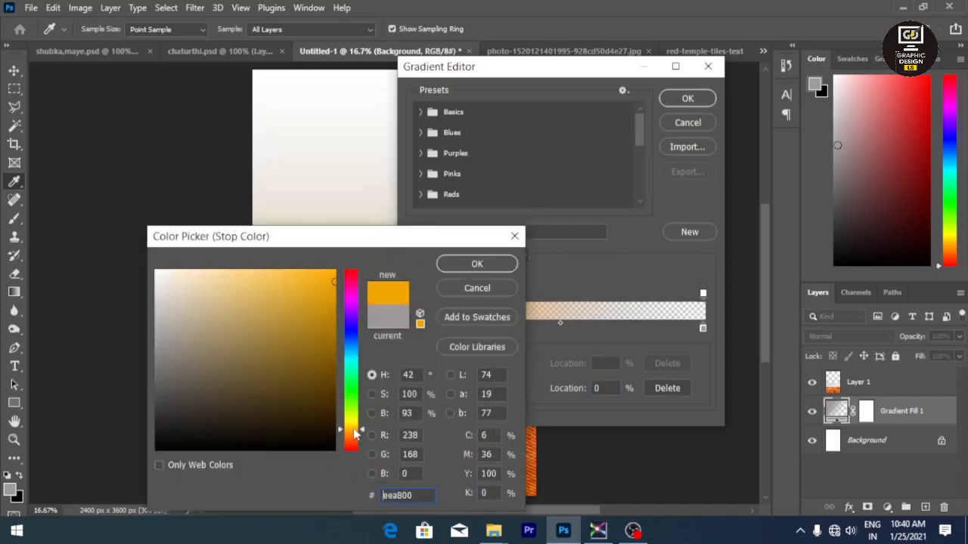
left_click(334, 273)
left_click(477, 264)
Step: Set the gradient's end colour stop at 100% to a saturated red-orange
left_click(702, 328)
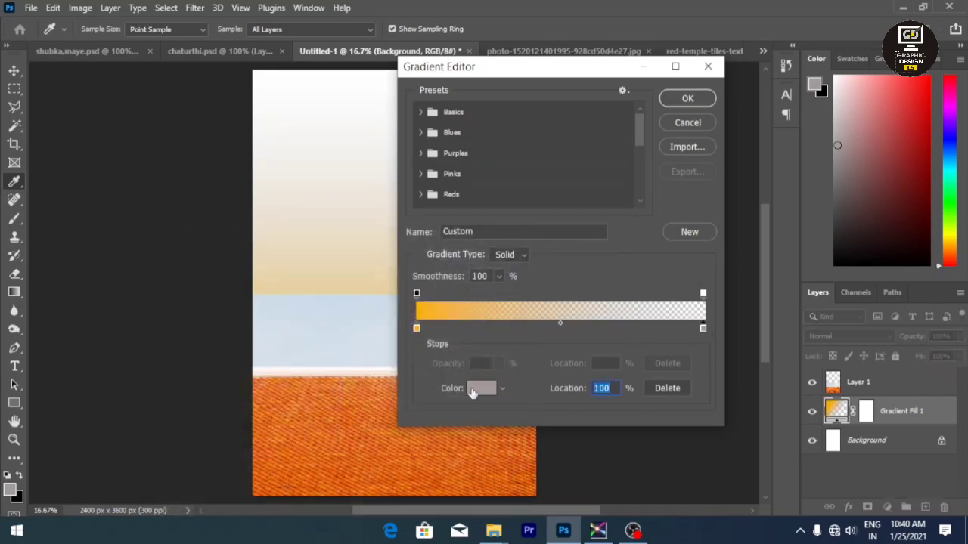
left_click(482, 388)
left_click(327, 286)
left_click(477, 264)
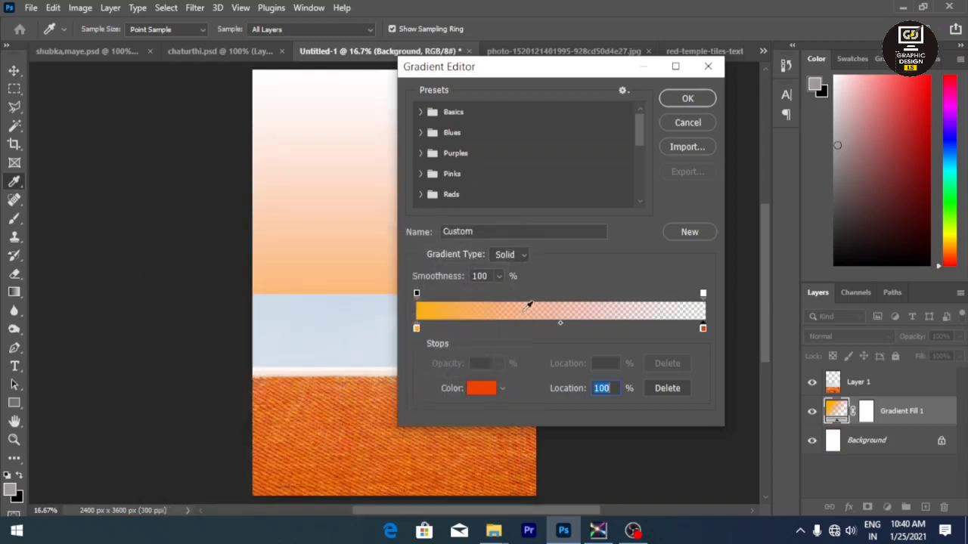
Step: Apply the yellow-to-pink preset from the Oranges group to the gradient fill and rotate its angle so yellow starts at the upper edge
left_click(420, 112)
left_click(420, 112)
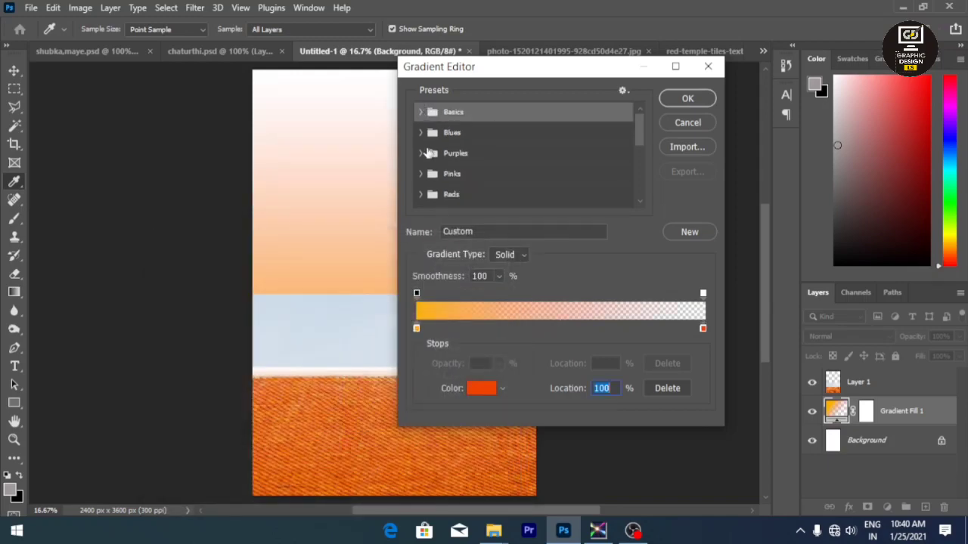
left_click(421, 132)
left_click(421, 133)
left_click(421, 153)
left_click(420, 153)
left_click(421, 173)
left_click(420, 173)
scroll(422, 179, "down", 1)
left_click(422, 182)
left_click(422, 182)
scroll(422, 182, "down", 1)
left_click(421, 179)
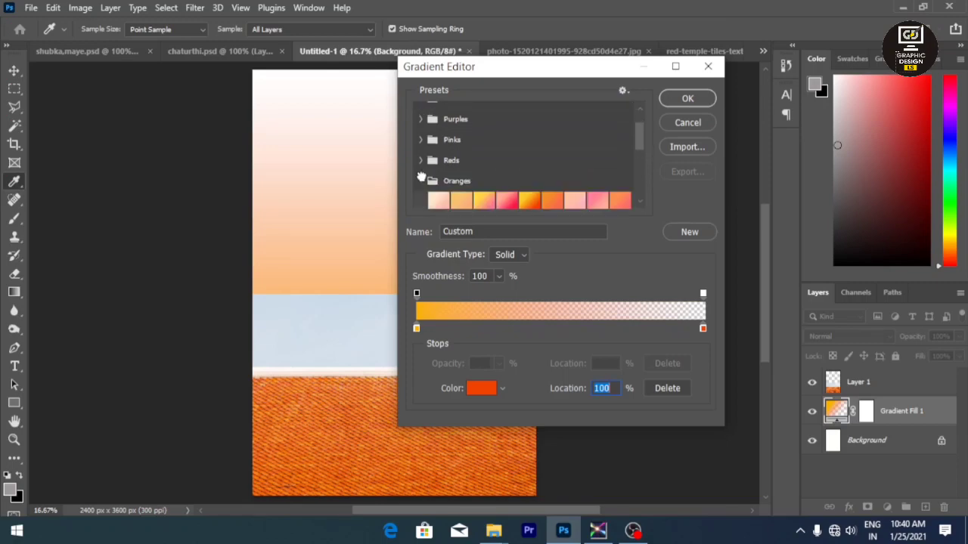
left_click(490, 203)
left_click(684, 99)
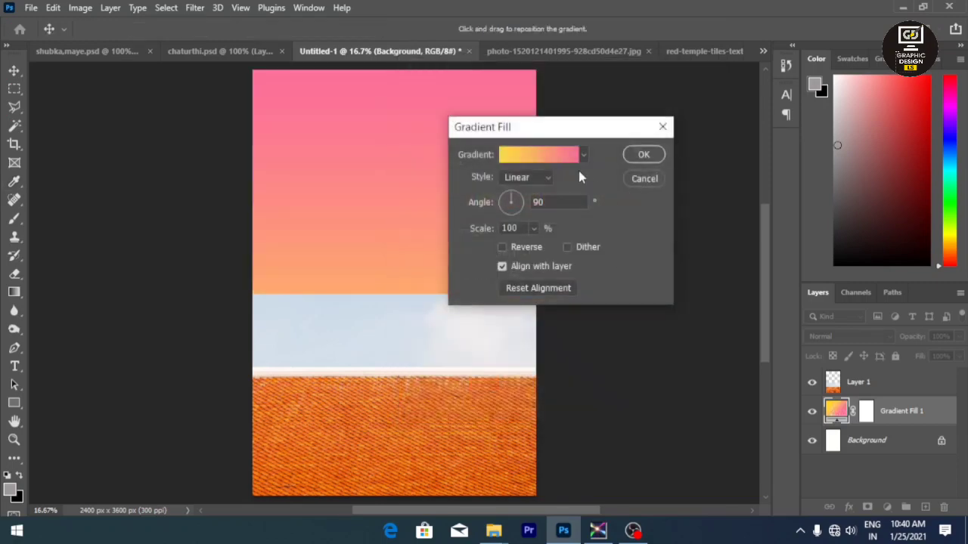
left_click(513, 210)
left_click(642, 154)
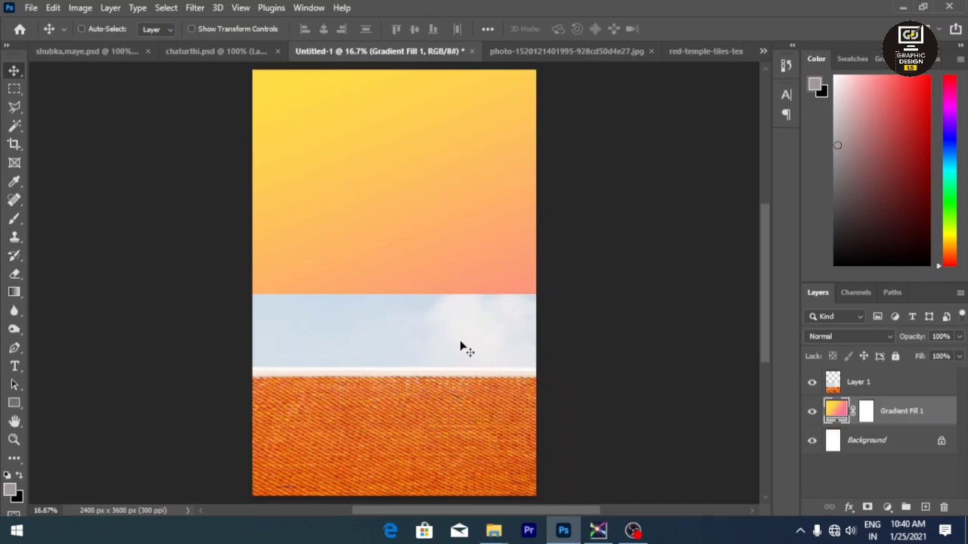
Step: Stretch the tiles layer to about 107% width and 154% height, centred on the canvas and flush with its lower edge
key("ctrl+t")
left_click(473, 207)
left_click(854, 384)
key("ctrl+t")
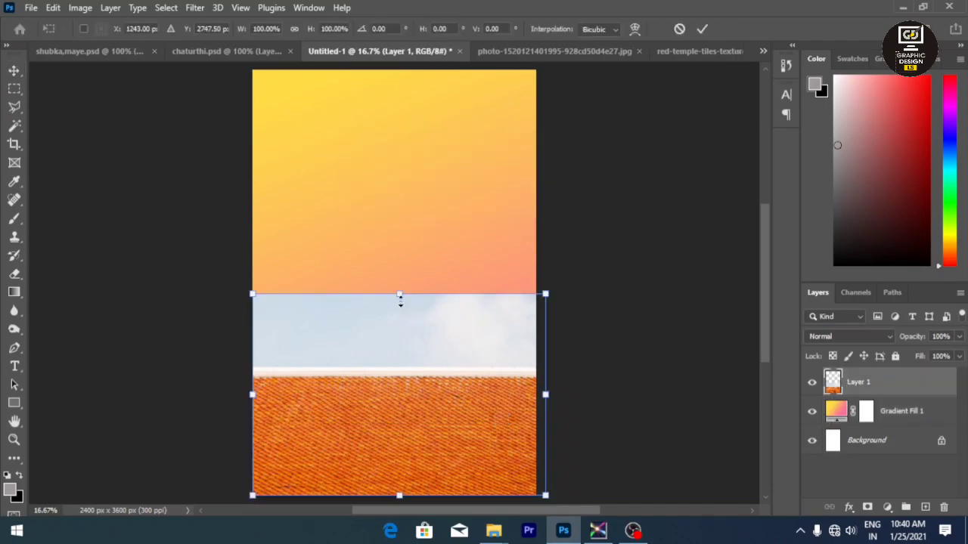
left_click_drag(401, 293, 401, 203)
left_click_drag(546, 365, 570, 354)
left_click_drag(499, 369, 477, 358)
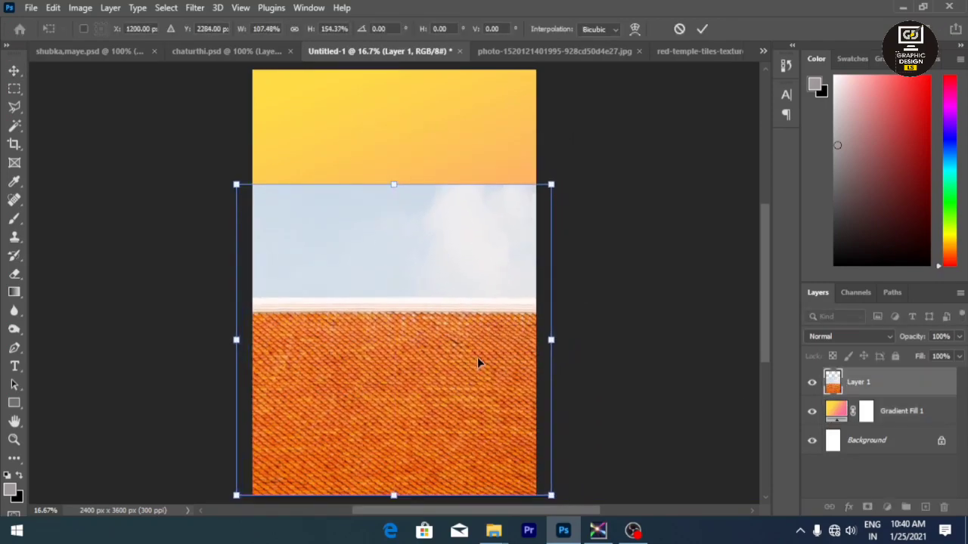
key("Return")
Step: Add a layer mask to the tiles layer and paint out its sky with a large soft black brush
left_click(867, 506)
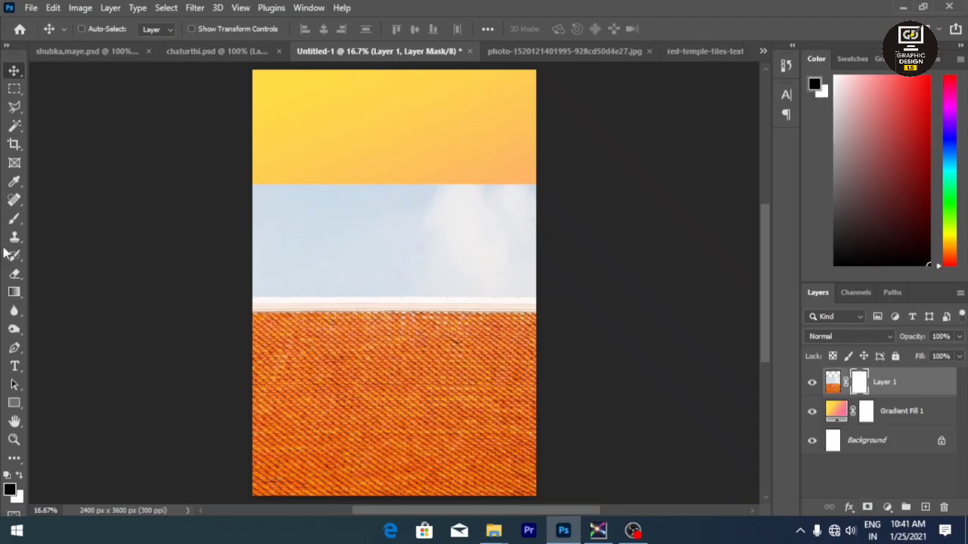
key("b")
right_click(295, 221, "alt")
mouse_move(265, 208)
left_mouse_down()
mouse_move(356, 190)
mouse_move(620, 186)
mouse_move(555, 196)
mouse_move(491, 247)
mouse_move(389, 270)
left_mouse_up()
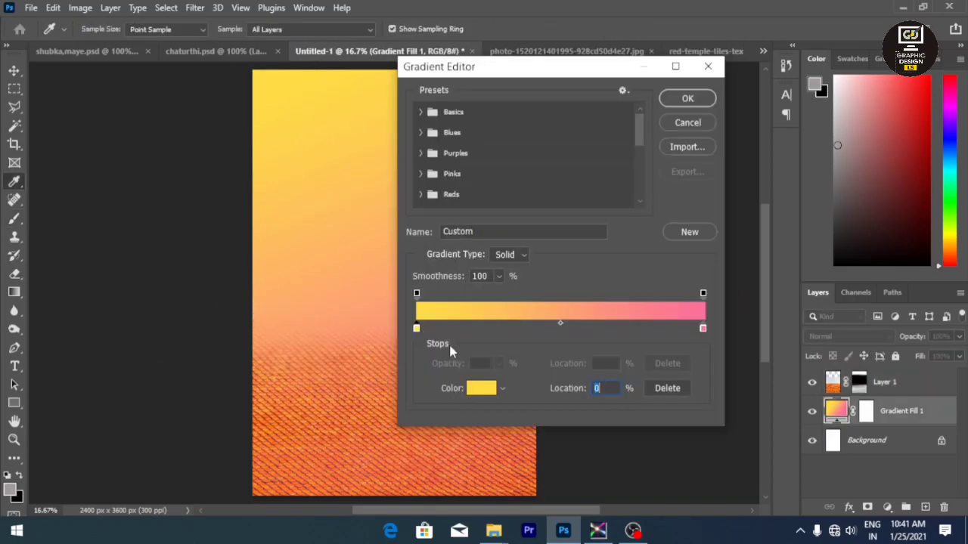
Step: Change the starting colour stop of the gradient fill to dark green (#035119)
left_click(476, 390)
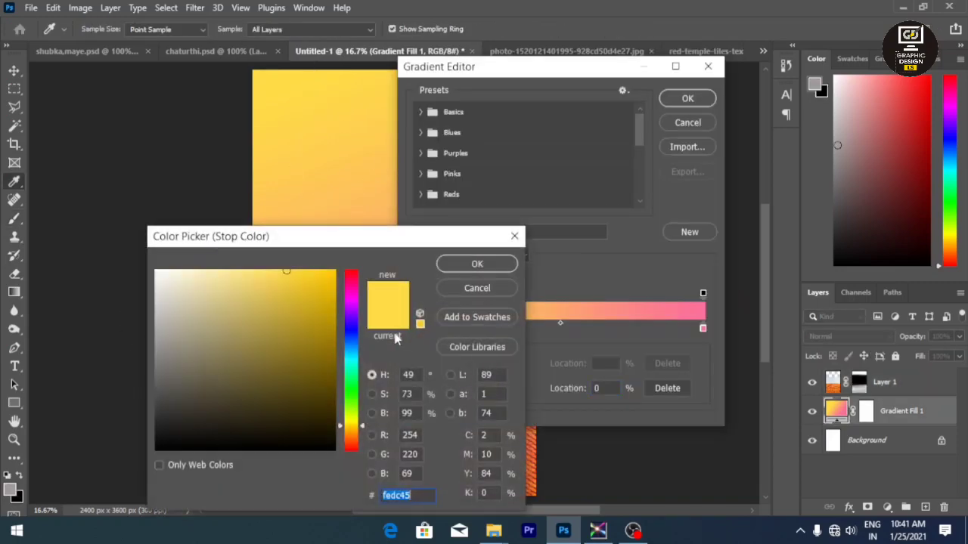
left_click_drag(352, 423, 351, 389)
left_click(334, 389)
left_click(328, 394)
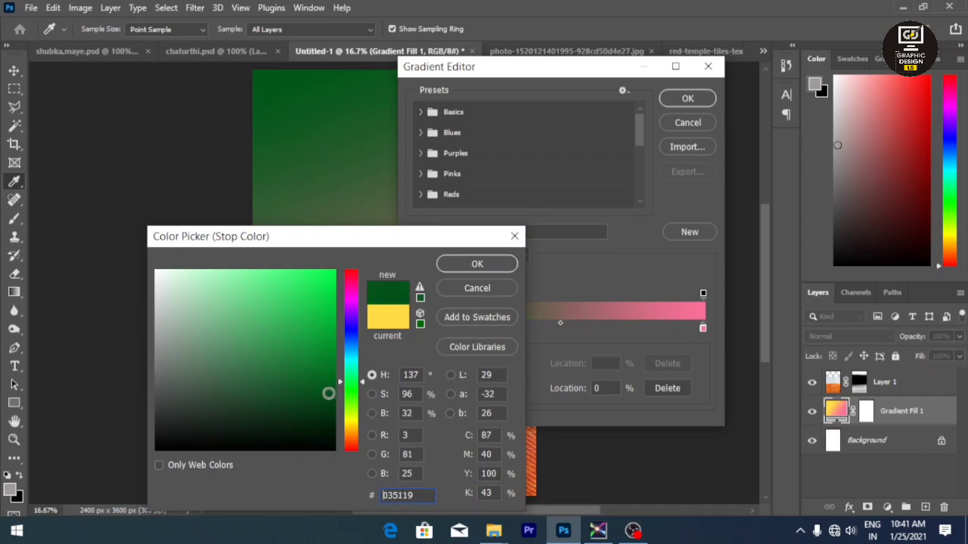
left_click(477, 267)
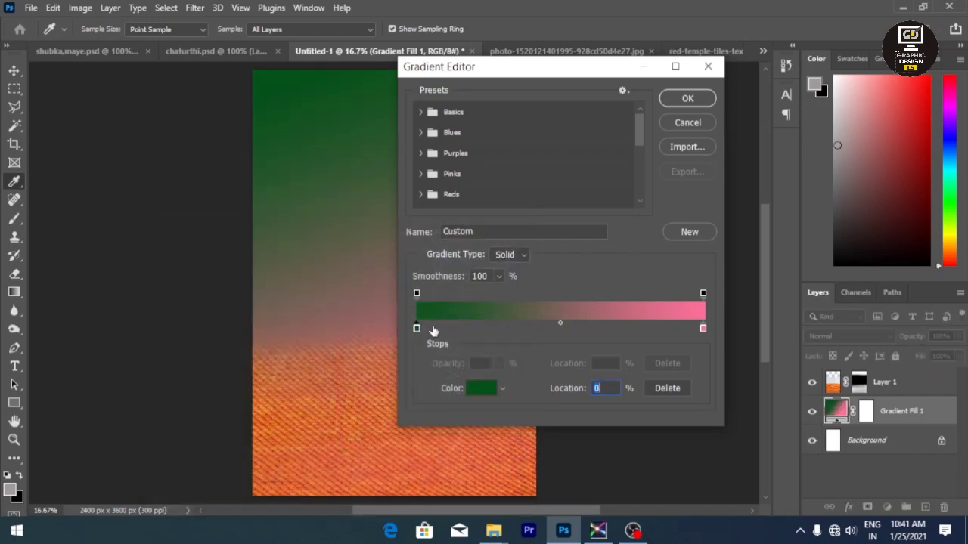
Step: Place a second dark green stop at 51% of the gradient and apply the gradient fill
left_click_drag(417, 328, 562, 329)
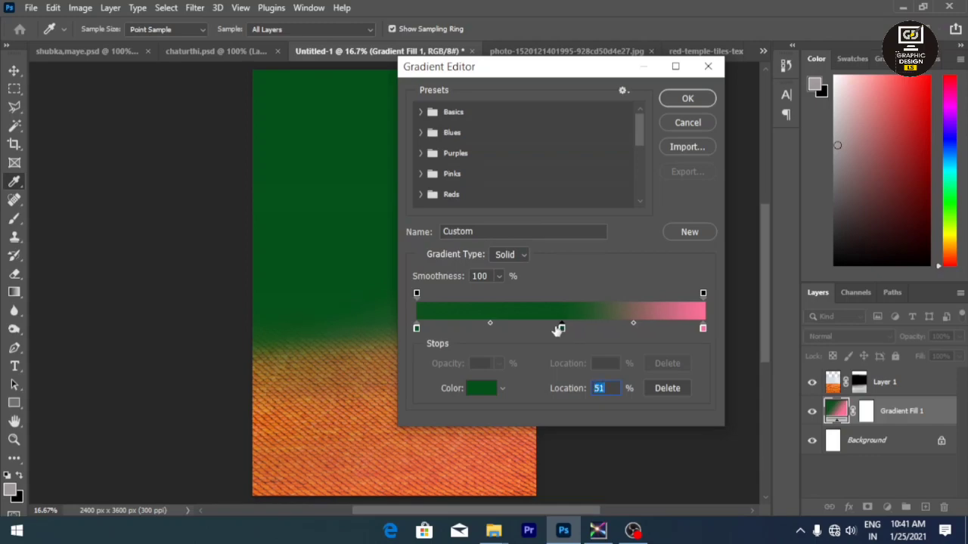
left_click(688, 98)
left_click(641, 154)
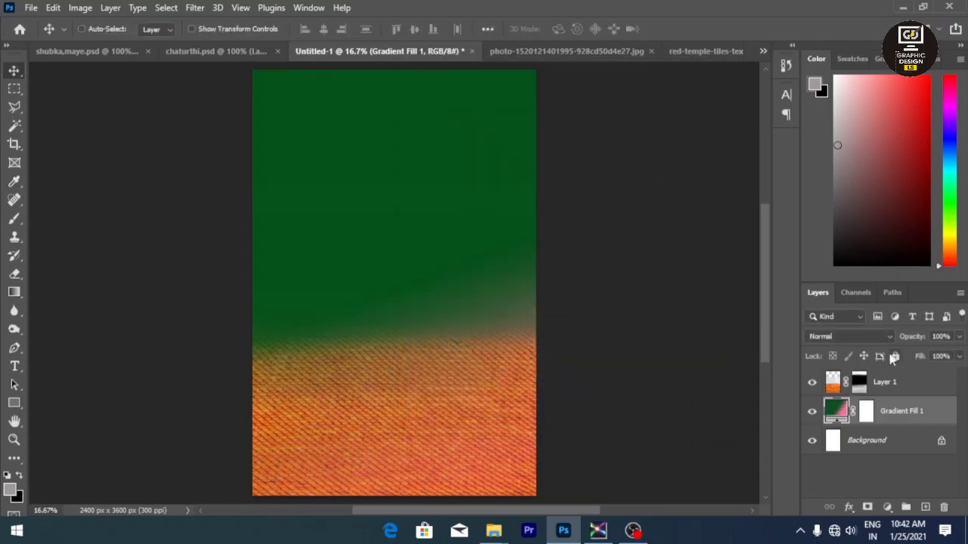
Step: Copy the green leaves photo into Untitled-1, placing it directly above the gradient fill layer
left_click(31, 8)
left_click(549, 56)
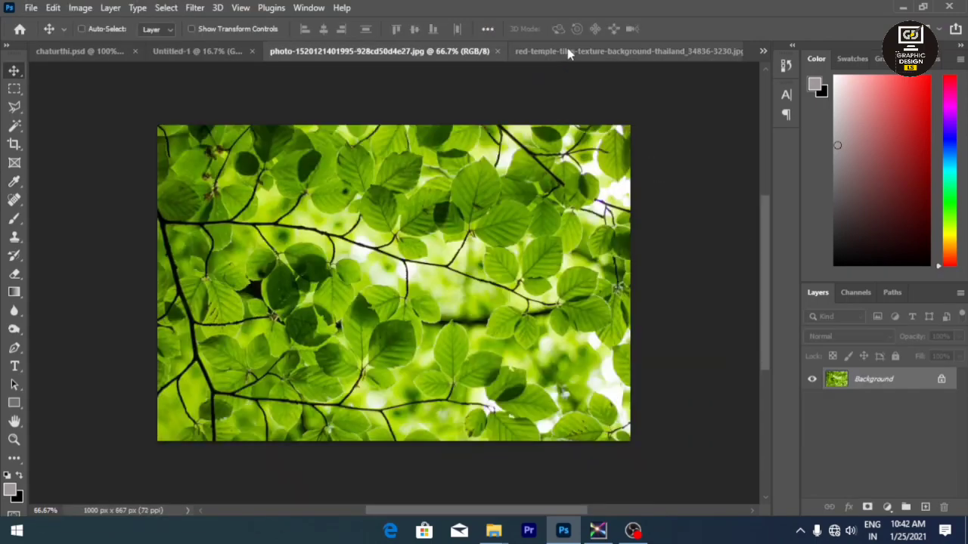
left_click_drag(487, 210, 389, 180)
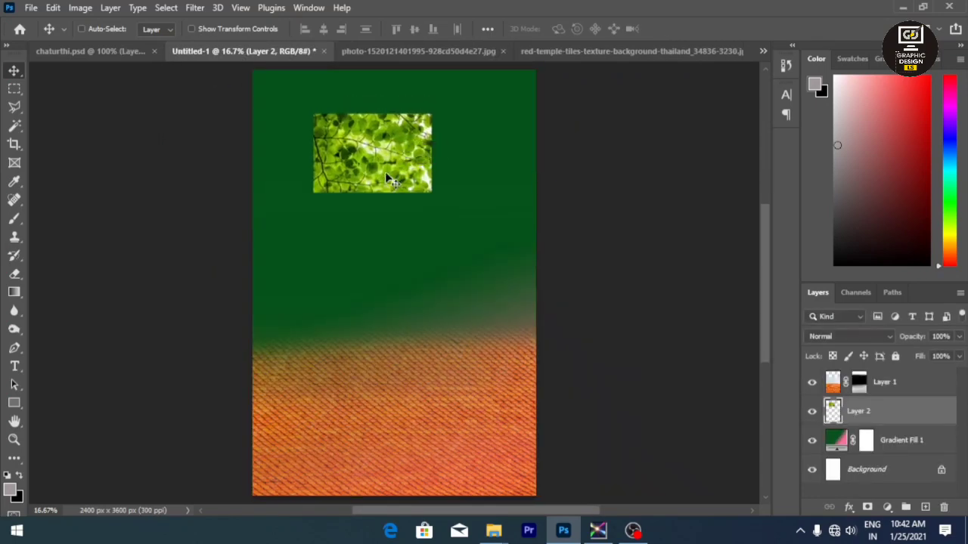
Step: Scale the leaves layer to about 293.5%, cover the canvas's upper part and stretch its lower edge down over the start of the tiles
key("ctrl+t")
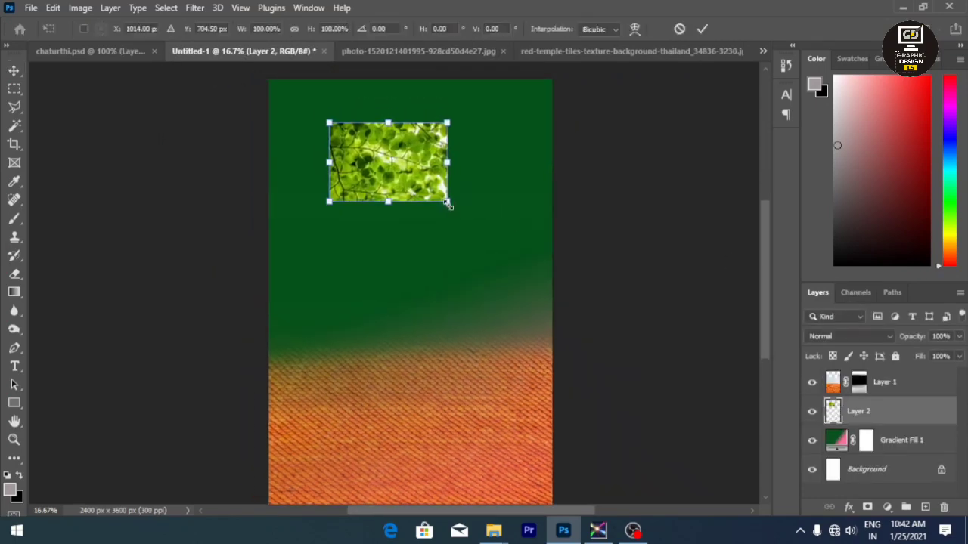
left_click_drag(447, 203, 561, 277)
left_click_drag(516, 232, 549, 254)
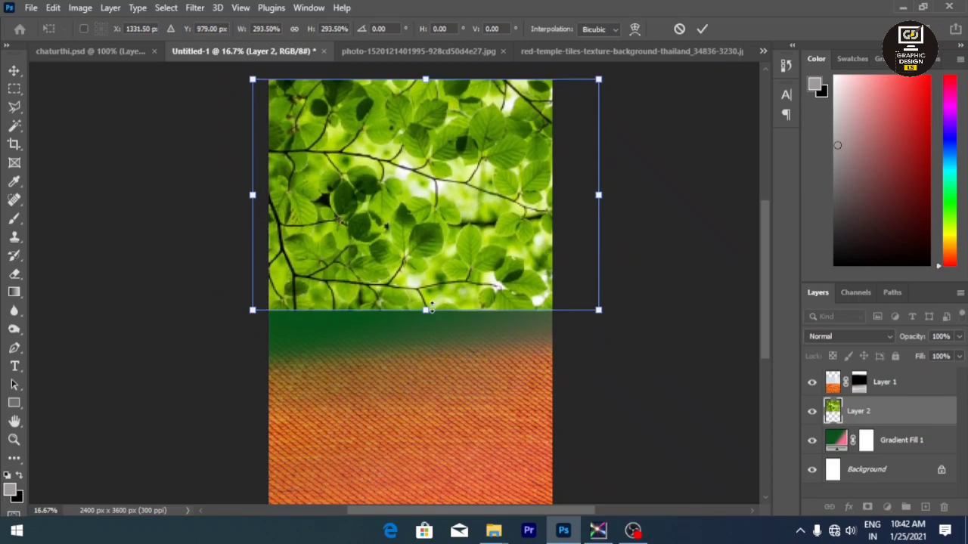
left_click_drag(426, 309, 421, 376)
key("Return")
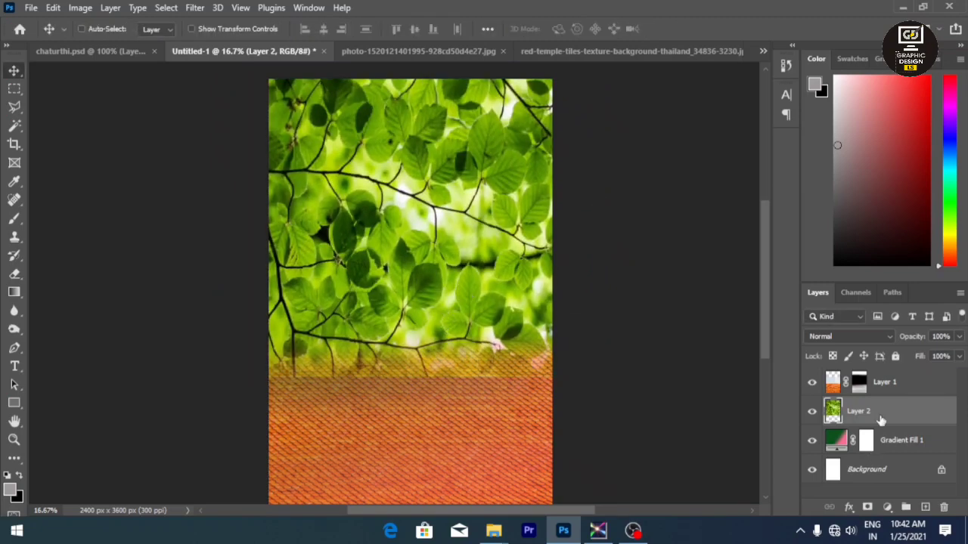
Step: Add a layer mask to the leaves layer and fade its lower edge into the tiles with a soft black brush
left_click(868, 507)
left_click(14, 292)
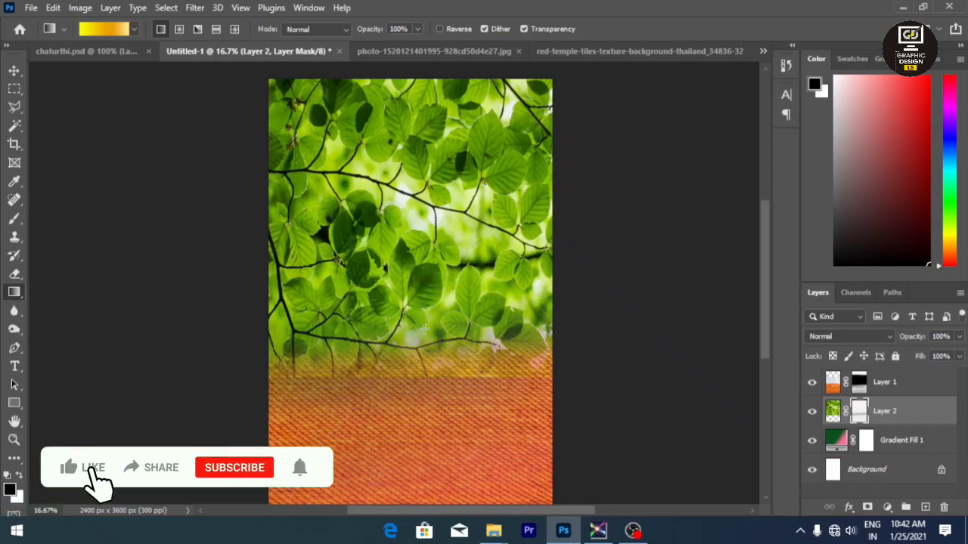
key("v")
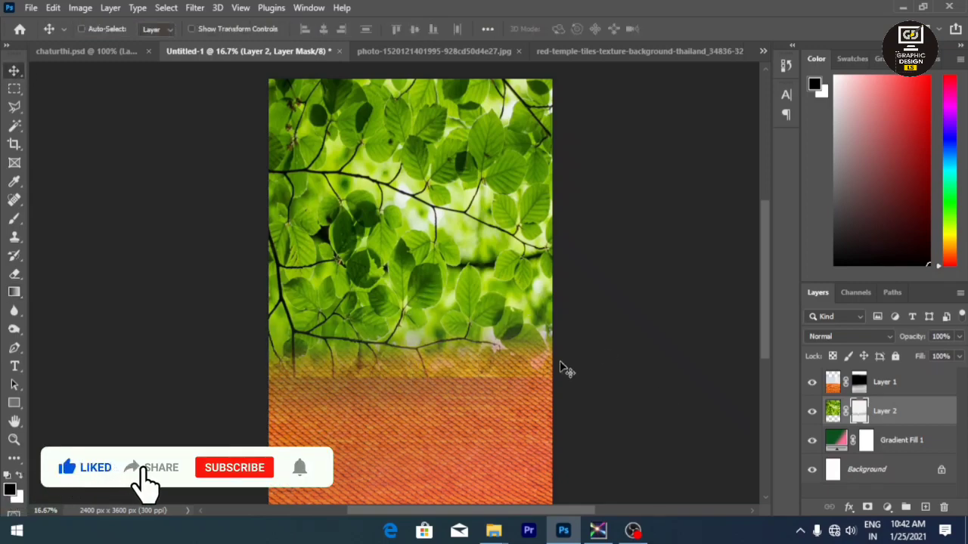
left_click(15, 219)
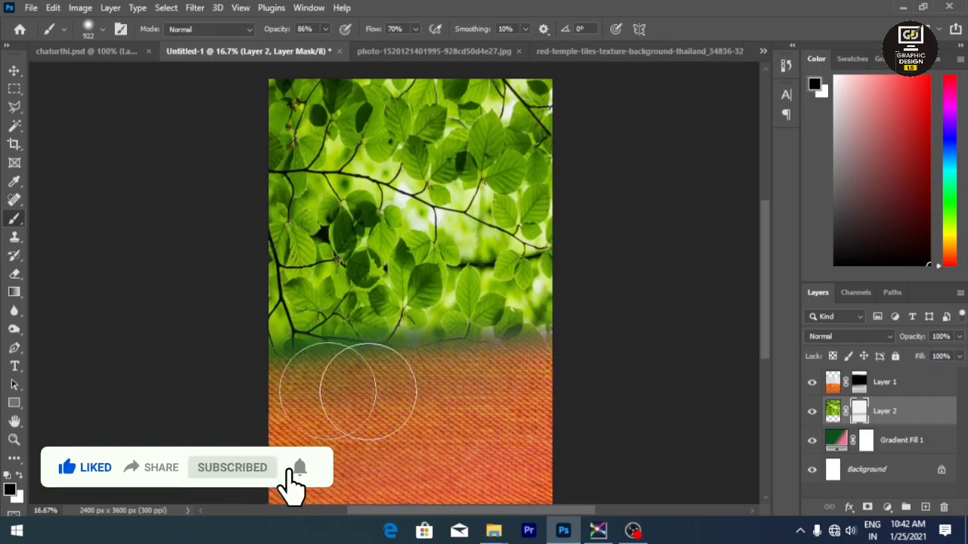
Step: Set the leaves layer's blend mode to Overlay and its opacity to 24%
left_click(874, 337)
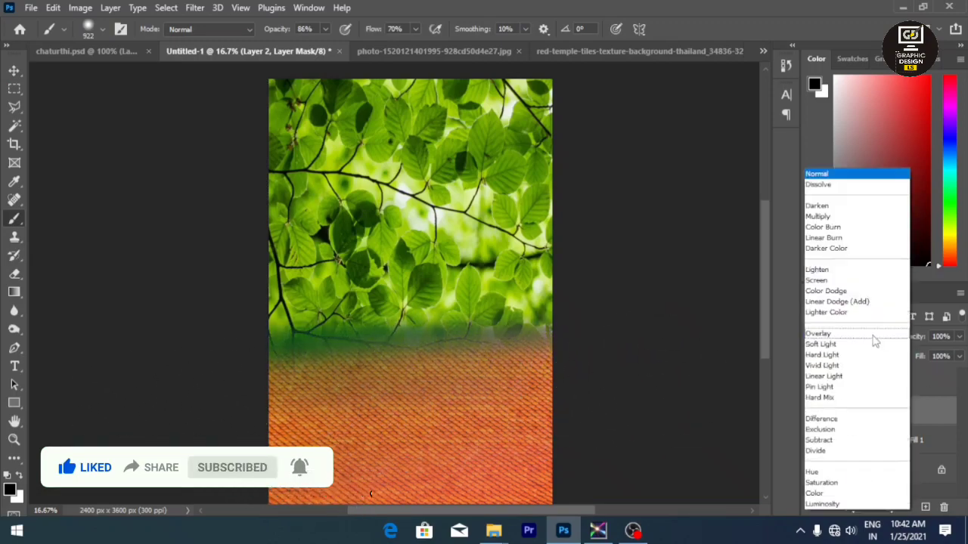
left_click(861, 334)
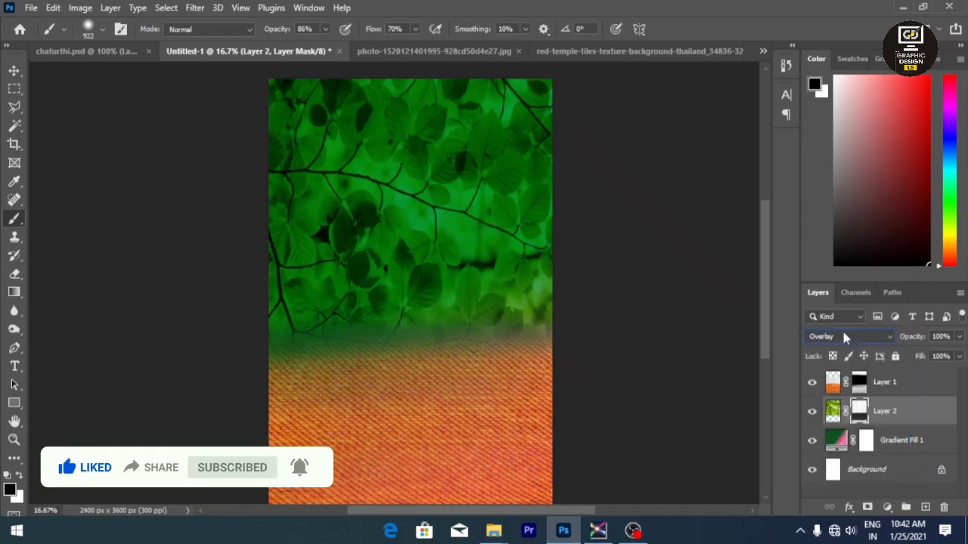
left_click_drag(938, 364, 914, 355)
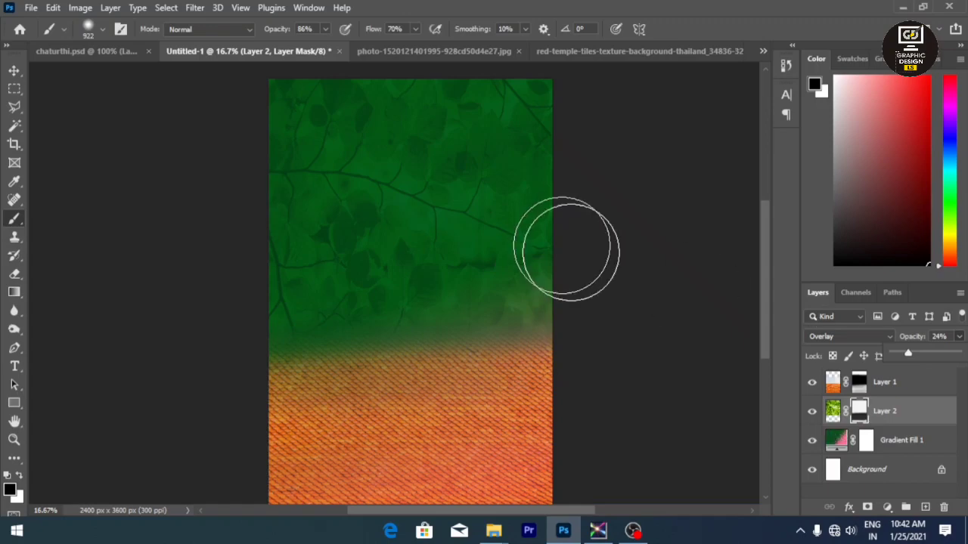
key("v")
left_click_drag(424, 187, 424, 187)
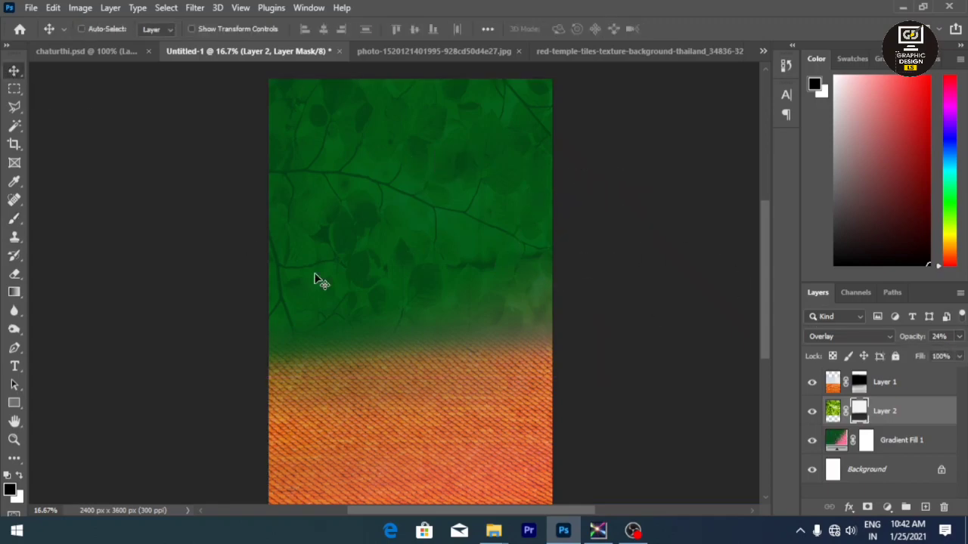
Step: Set the opacity of the orange tiles layer to 55%
scroll(333, 288, "down", 1)
scroll(473, 368, "up", 2)
left_click(831, 382)
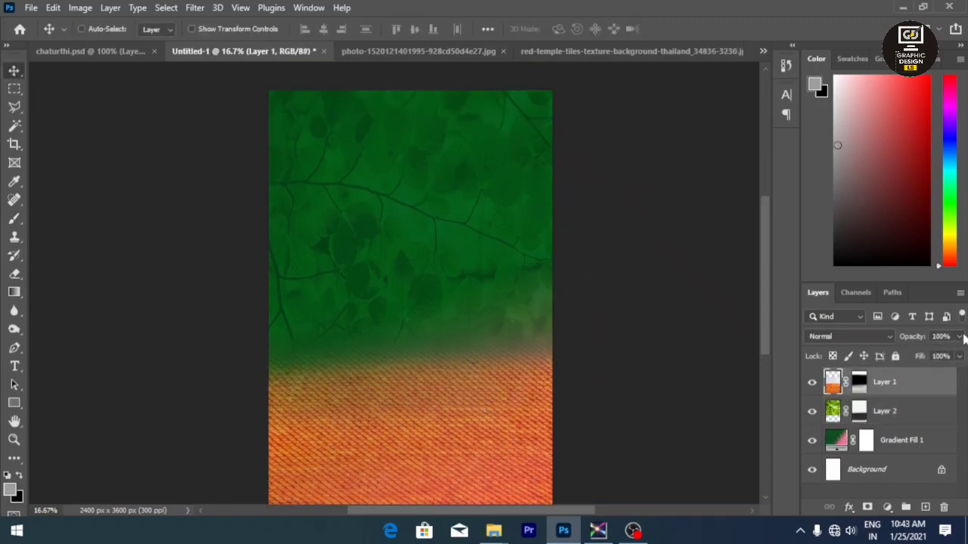
left_click(959, 336)
left_click_drag(940, 359, 935, 354)
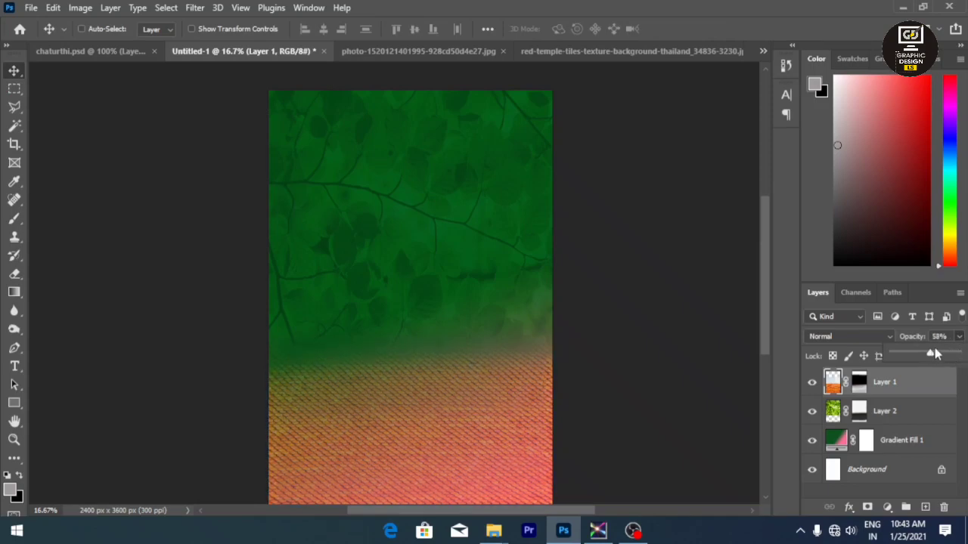
left_click(676, 331)
scroll(600, 400, "up", 3)
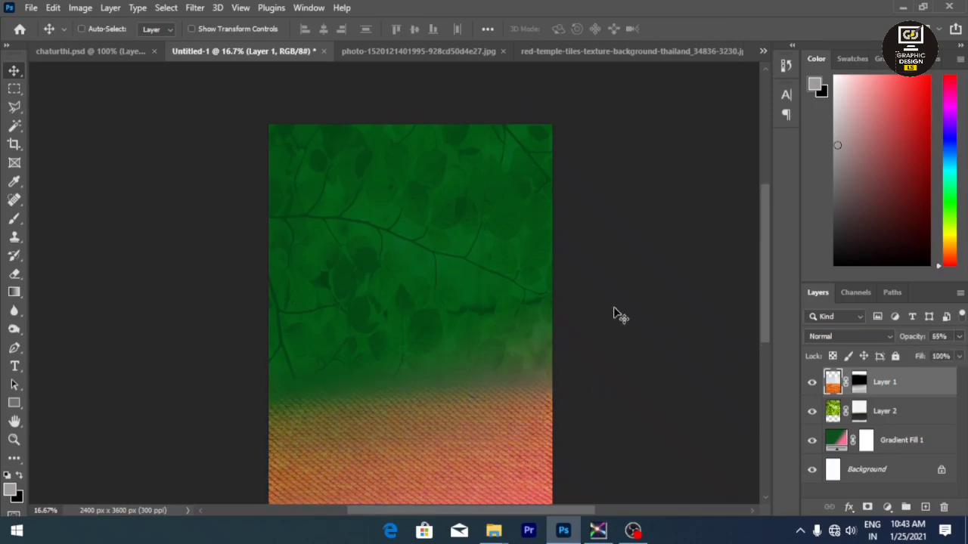
scroll(607, 331, "down", 4)
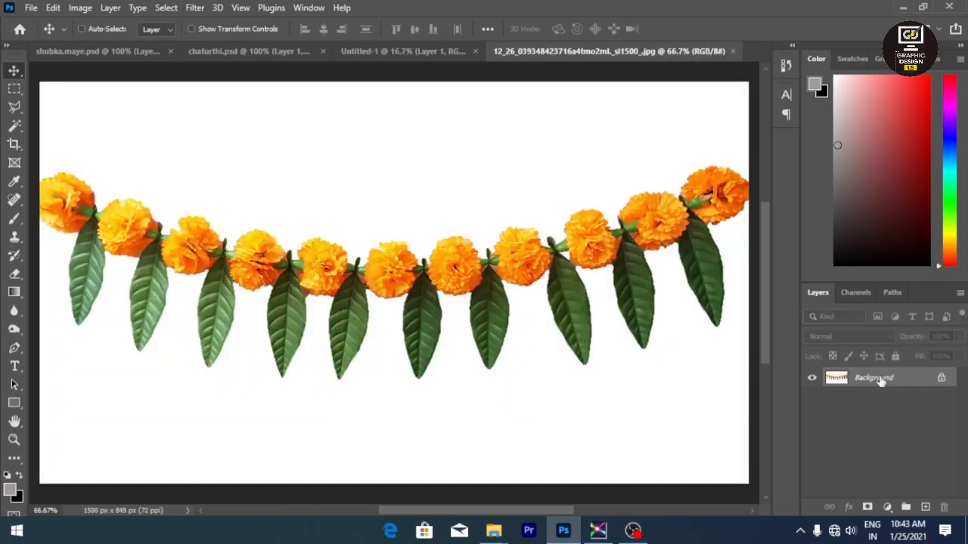
Step: Unlock the marigold garland image's background layer, delete the white area around the garland and deselect
double_click(879, 378)
left_click(676, 179)
left_click(15, 125)
left_click(496, 238)
key("Delete")
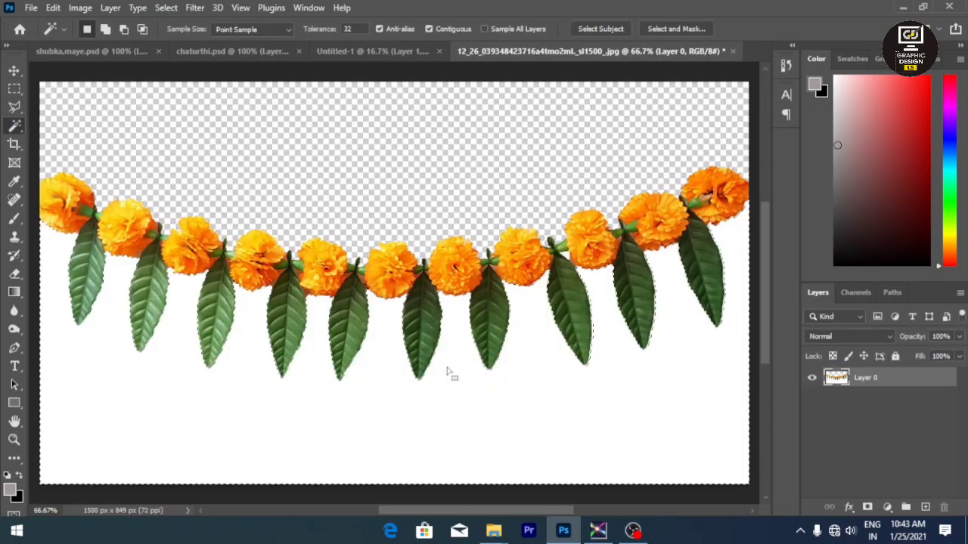
key("ctrl+d")
key("v")
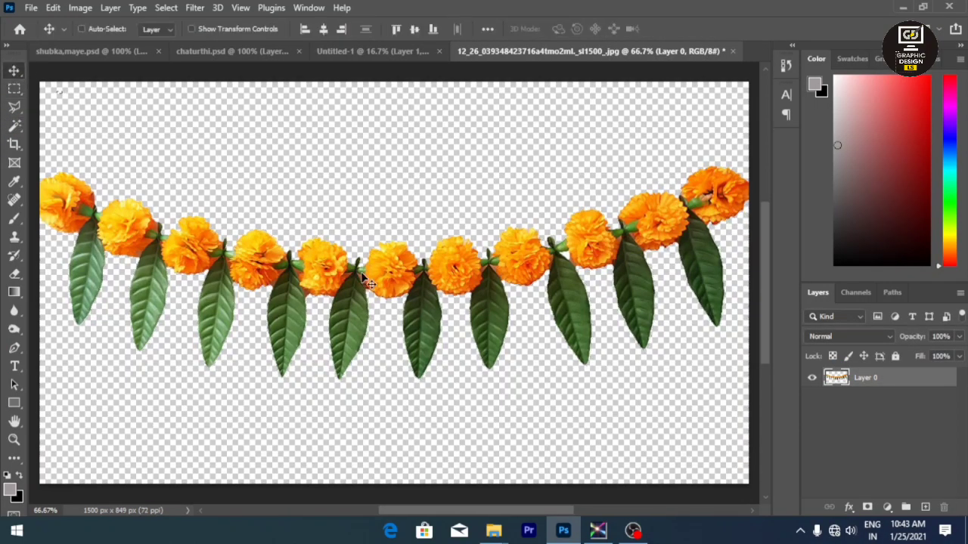
Step: Copy the garland into Untitled-1, resize it along the canvas's upper edge starting from the left corner, and duplicate it
left_click_drag(368, 281, 463, 133)
key("ctrl+t")
key("Return")
left_click_drag(384, 111, 471, 117)
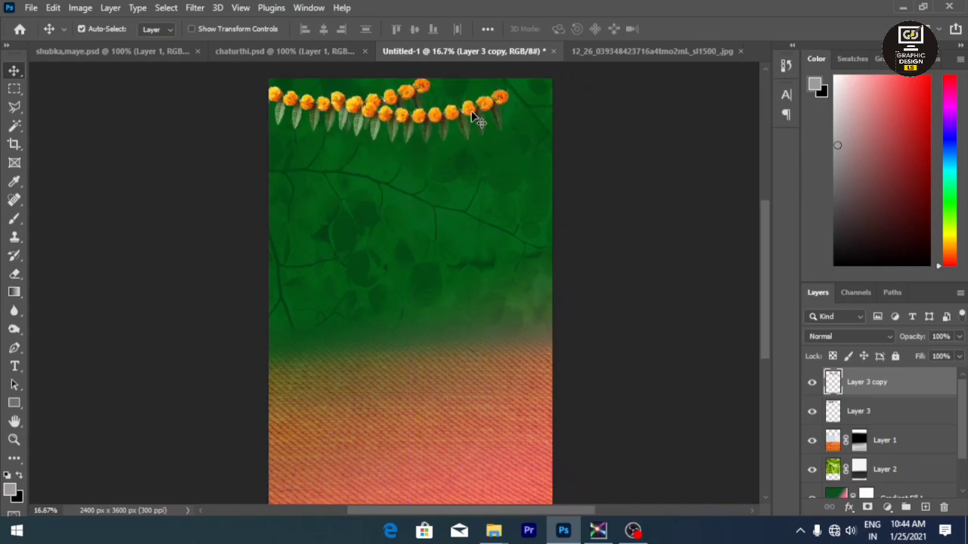
Step: Flip the duplicated garland horizontally and align it with the original's right end along the canvas's upper edge
key("ctrl+t")
right_click(458, 112)
left_click(520, 365)
key("ctrl+z")
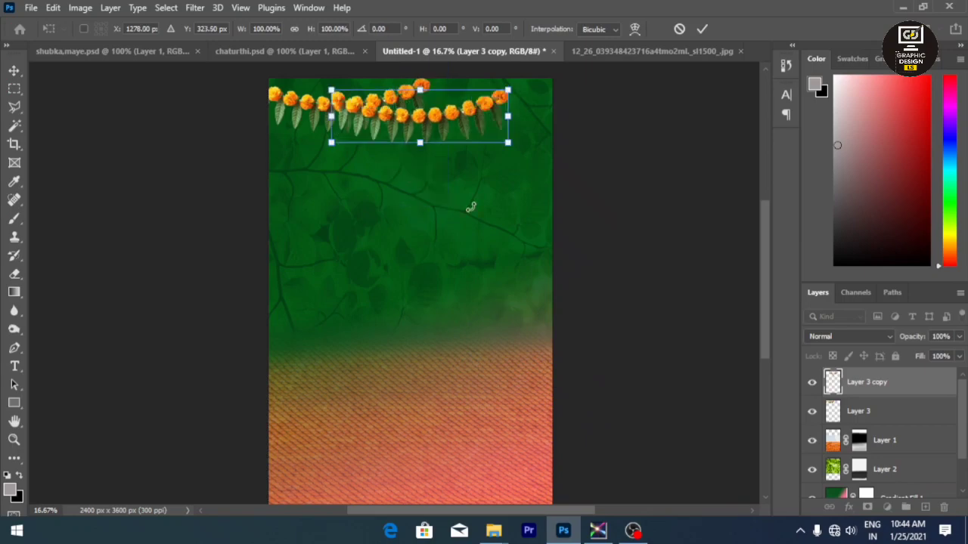
right_click(469, 112)
left_click(520, 398)
left_click_drag(457, 125, 549, 112)
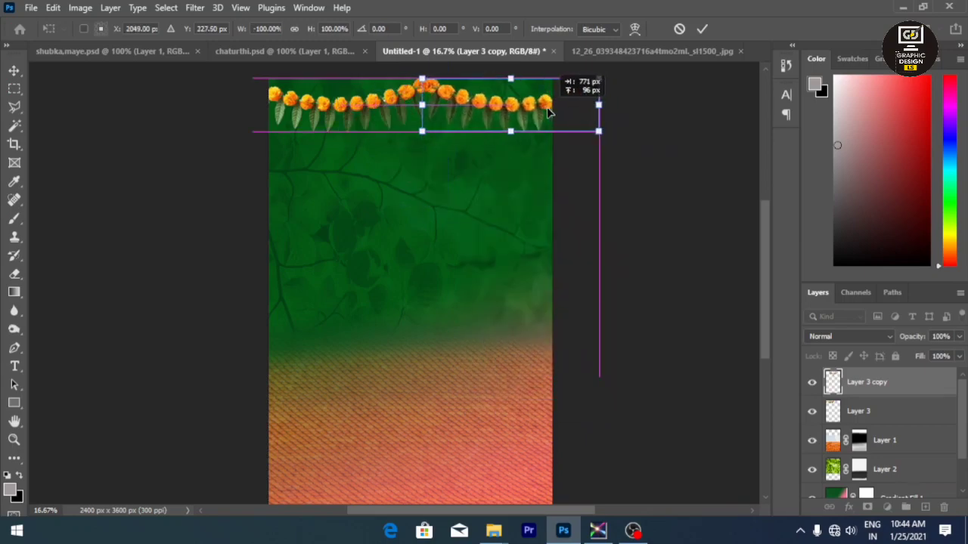
key("Return")
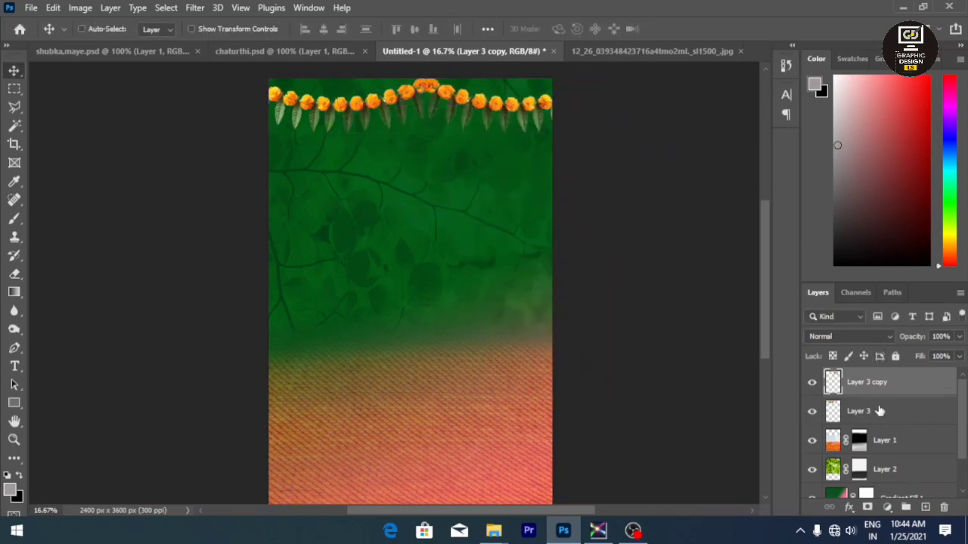
Step: Scale both garland layers together to 81.77% width and 80.86% height so they span the canvas's full width
left_click(879, 410, "shift")
key("ctrl+t")
left_click_drag(598, 132, 552, 124)
left_click_drag(255, 101, 270, 101)
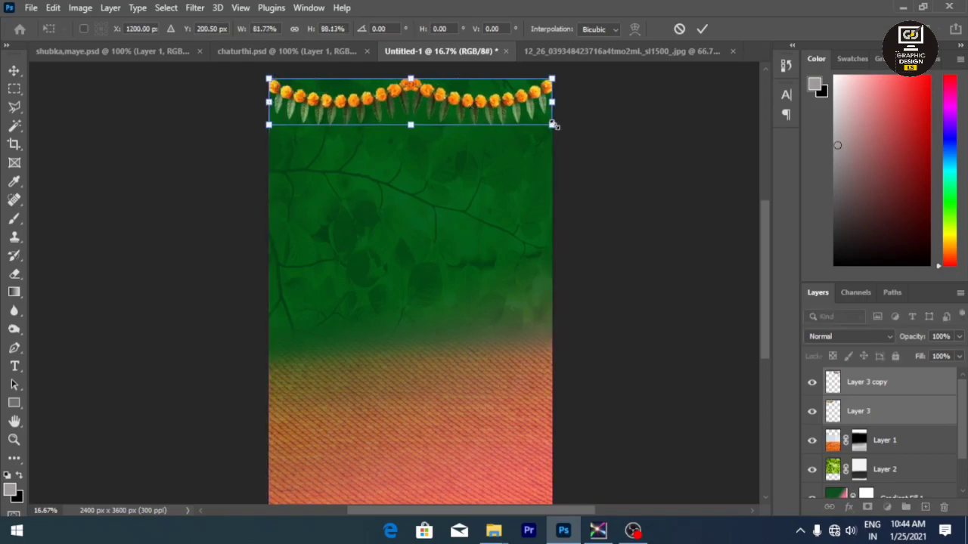
left_click_drag(552, 125, 543, 123)
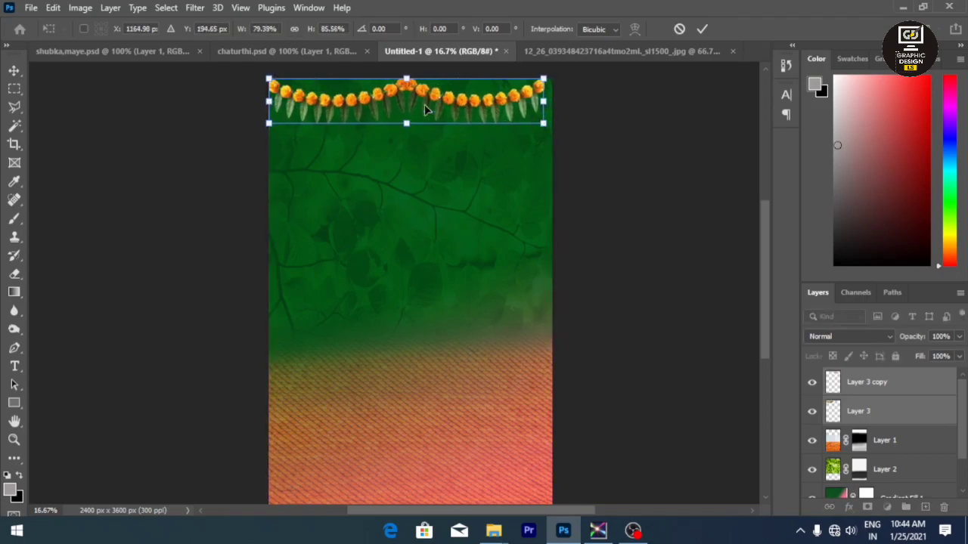
left_click_drag(267, 127, 268, 121)
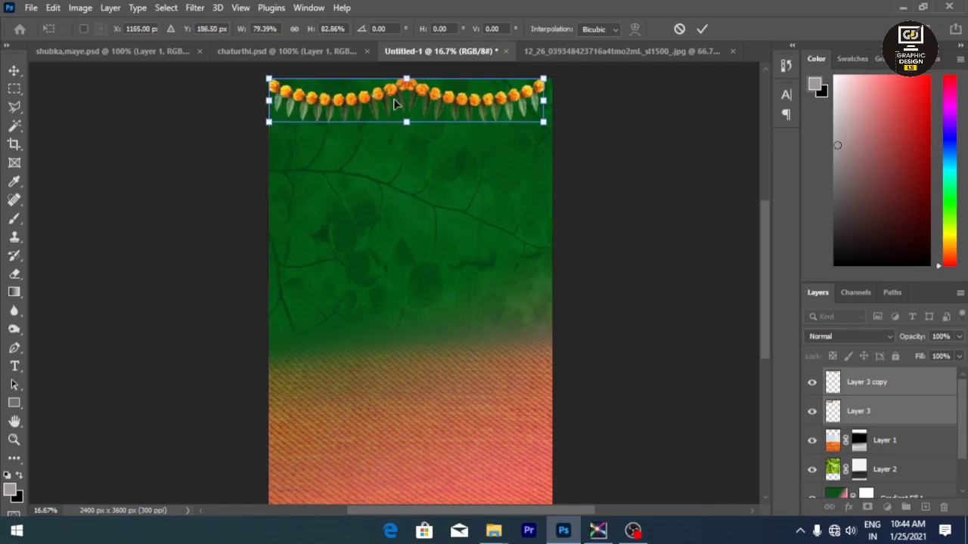
scroll(394, 103, "up", 2)
left_click_drag(410, 151, 420, 142)
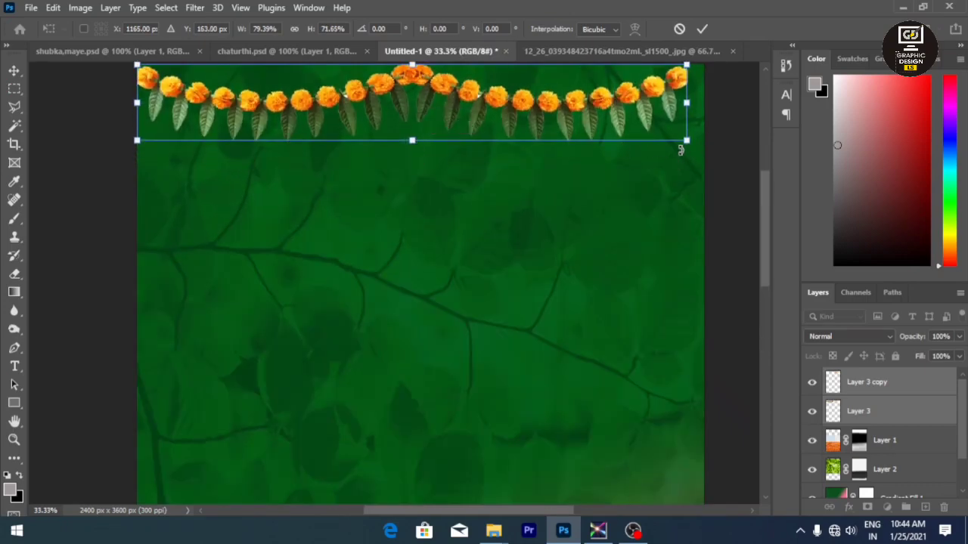
left_click_drag(680, 150, 702, 148)
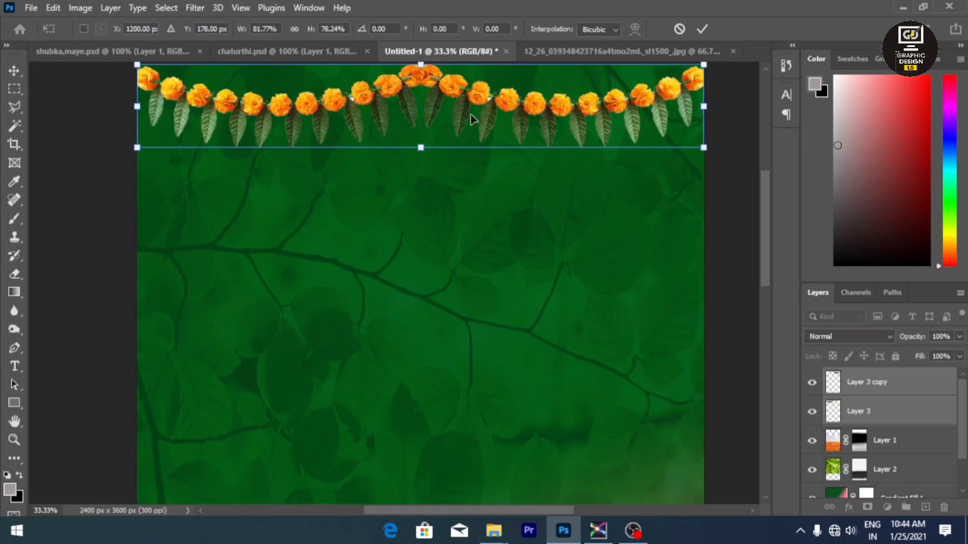
left_click_drag(421, 146, 422, 150)
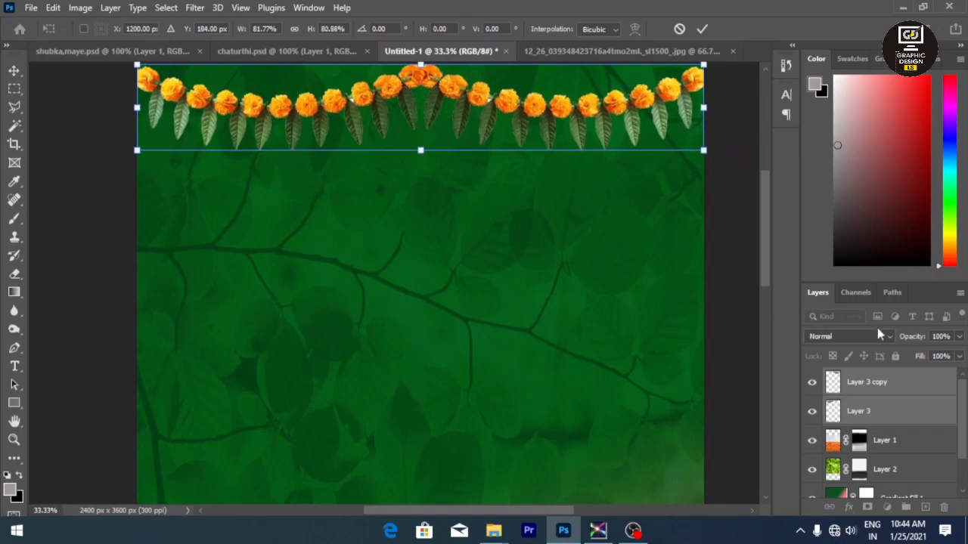
left_click(905, 382)
double_click(905, 381)
key("Escape")
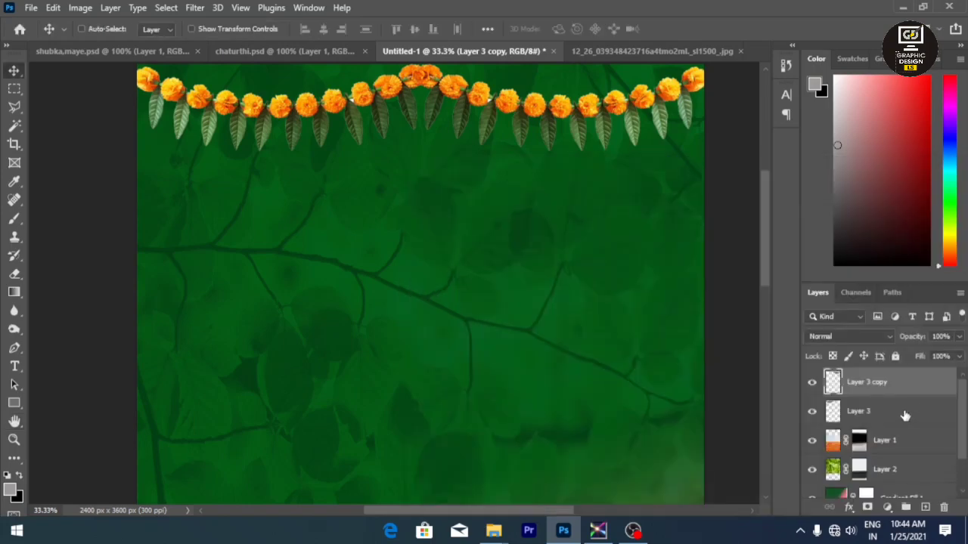
left_click(897, 410)
left_click(895, 387)
double_click(891, 383)
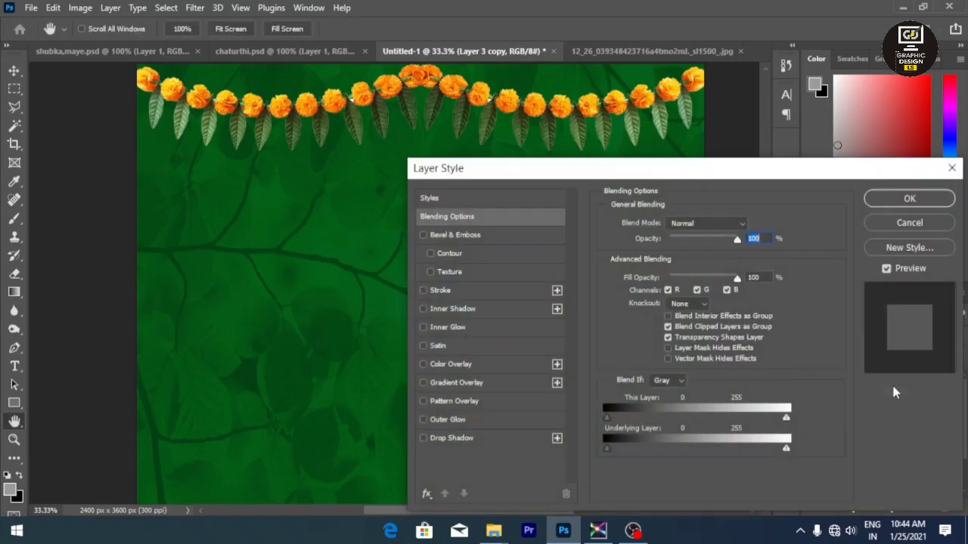
left_click(954, 168)
Step: Merge the two garland layers into one
left_click(883, 409, "shift")
right_click(883, 408)
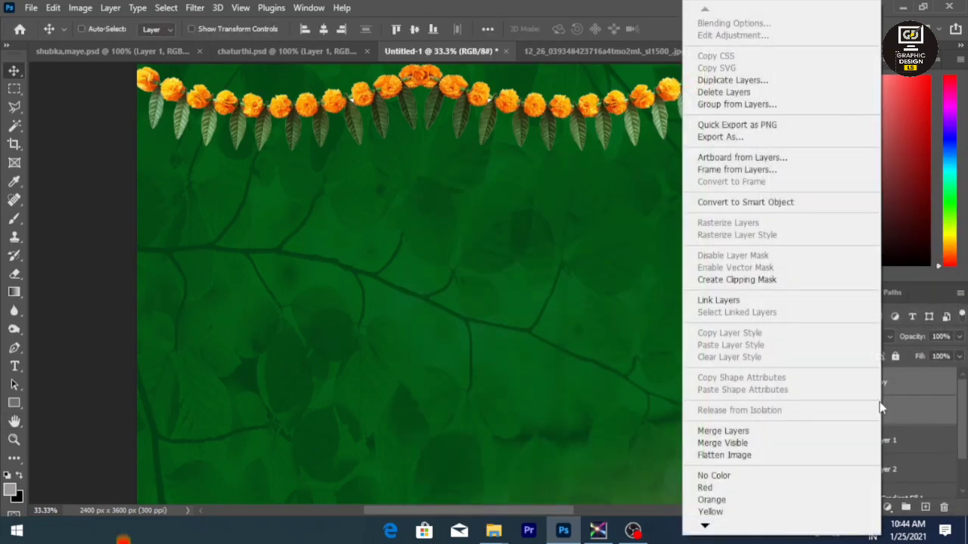
left_click(767, 432)
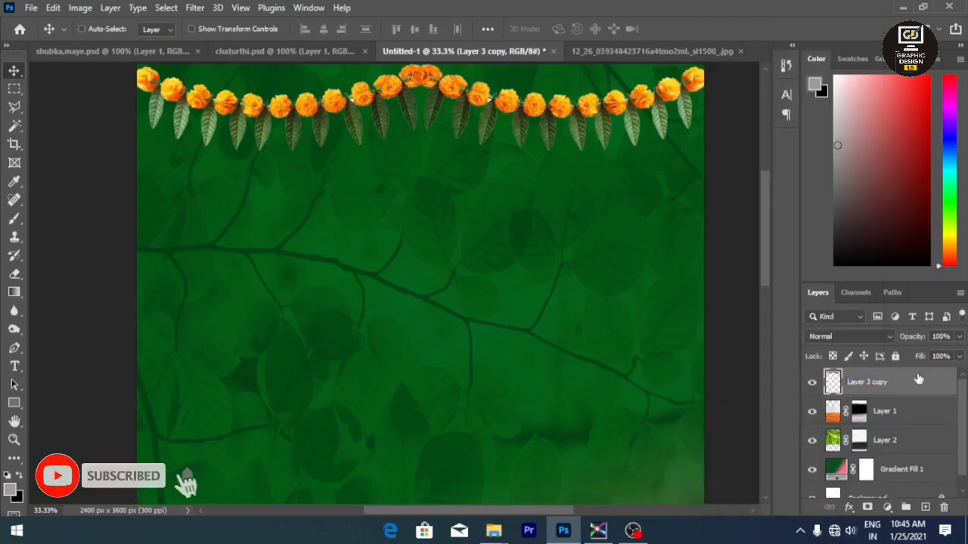
Step: Add a Multiply drop shadow to the merged garland with 52% opacity, 90° angle, 7 px distance, 22% spread and 51 px size
double_click(916, 379)
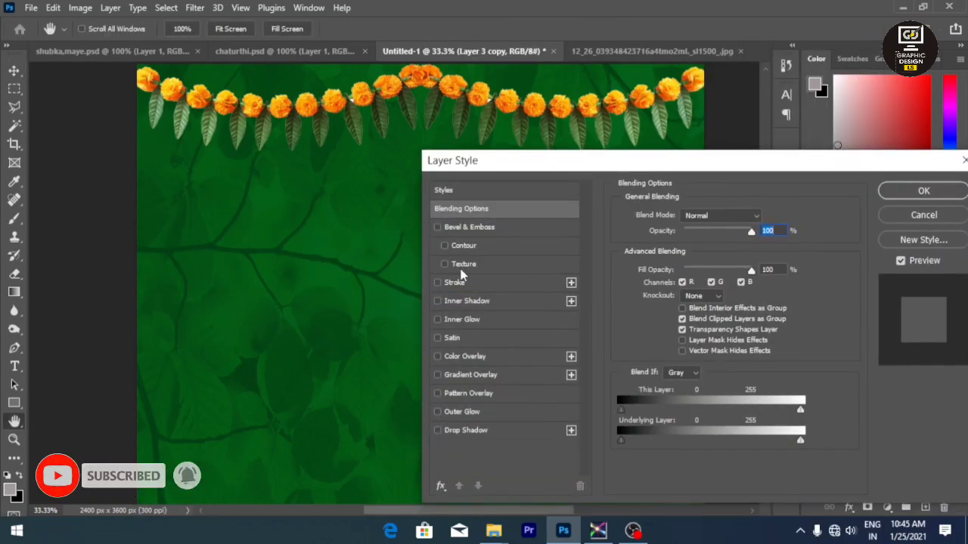
left_click(444, 430)
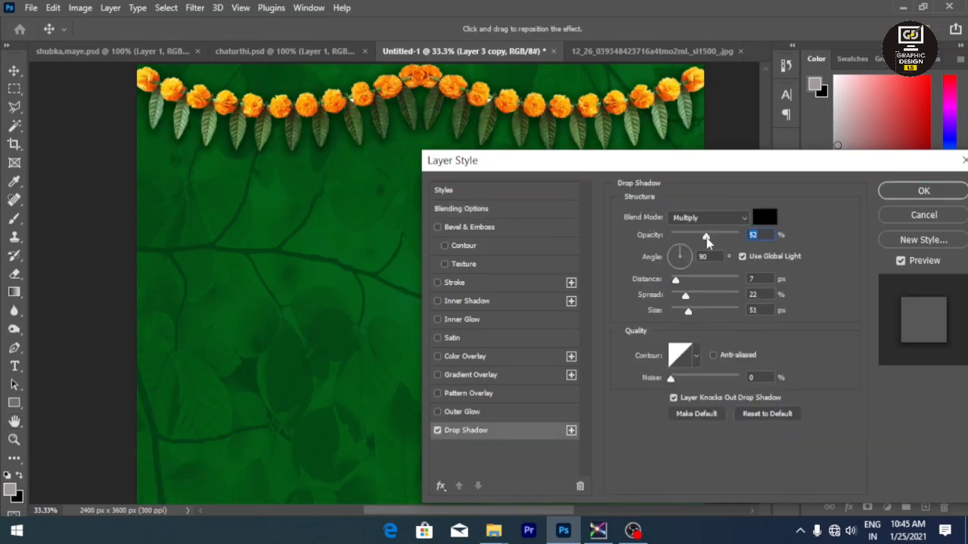
left_click(924, 190)
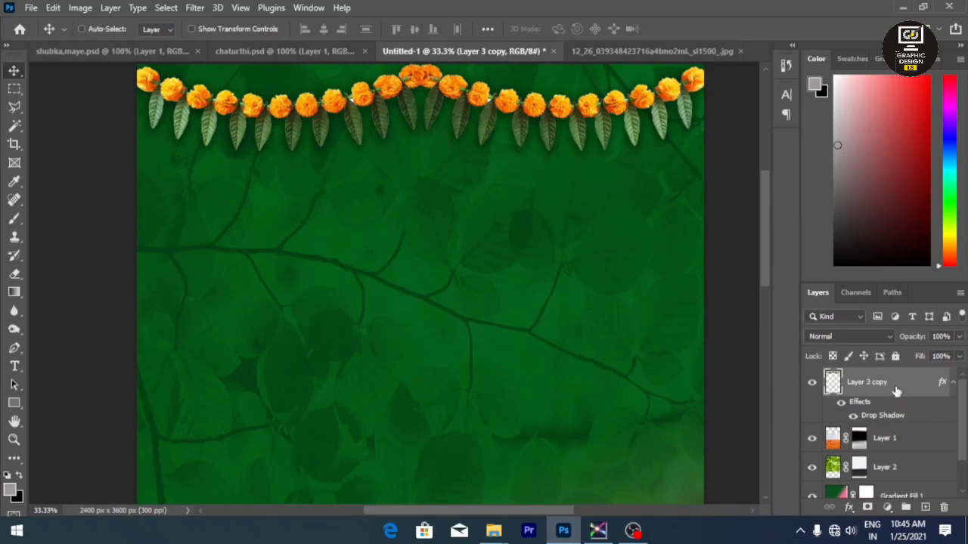
key("ctrl+l")
left_click_drag(474, 66, 189, 192)
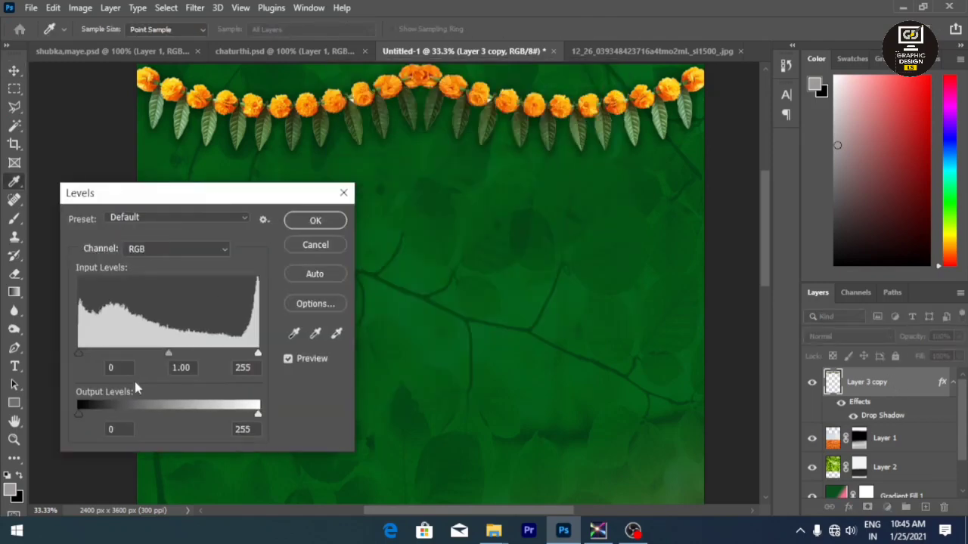
left_click_drag(79, 414, 101, 415)
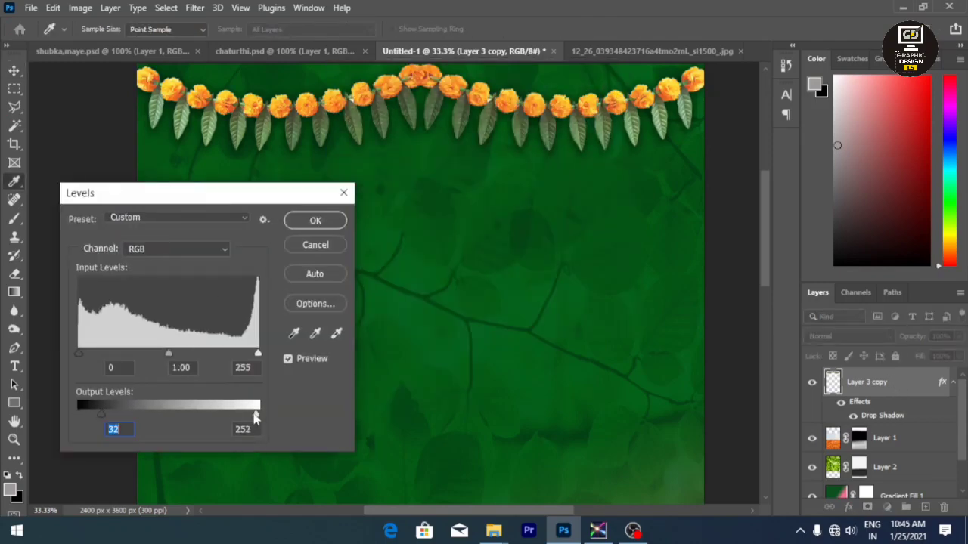
left_click_drag(255, 418, 269, 407)
left_click(346, 196)
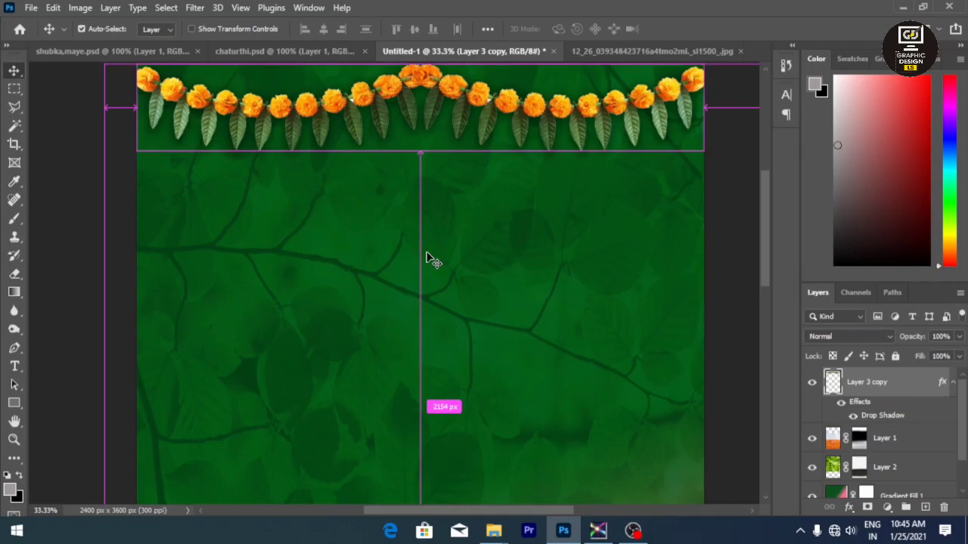
Step: Adjust the garland's midtone color balance to +99 towards green and slightly towards yellow
key("ctrl+b")
left_click_drag(509, 167, 167, 207)
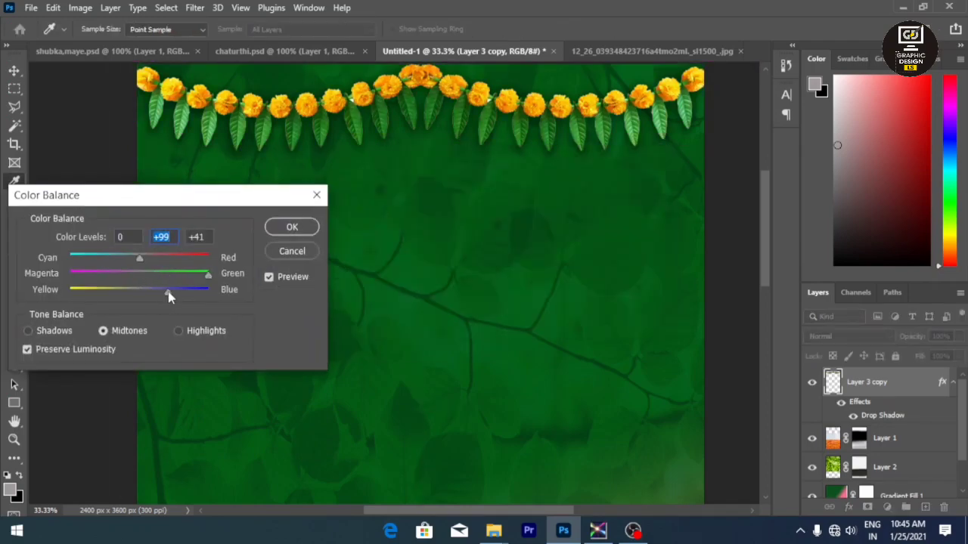
left_click_drag(122, 293, 126, 293)
left_click(292, 226)
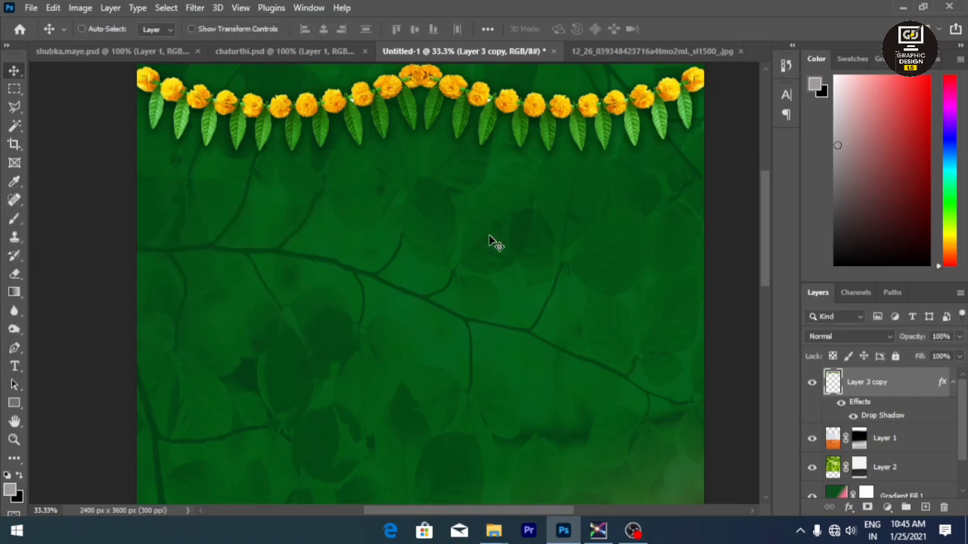
Step: Delete the selected black background around the brass hanging lamp in its own image and deselect
scroll(497, 220, "down", 1)
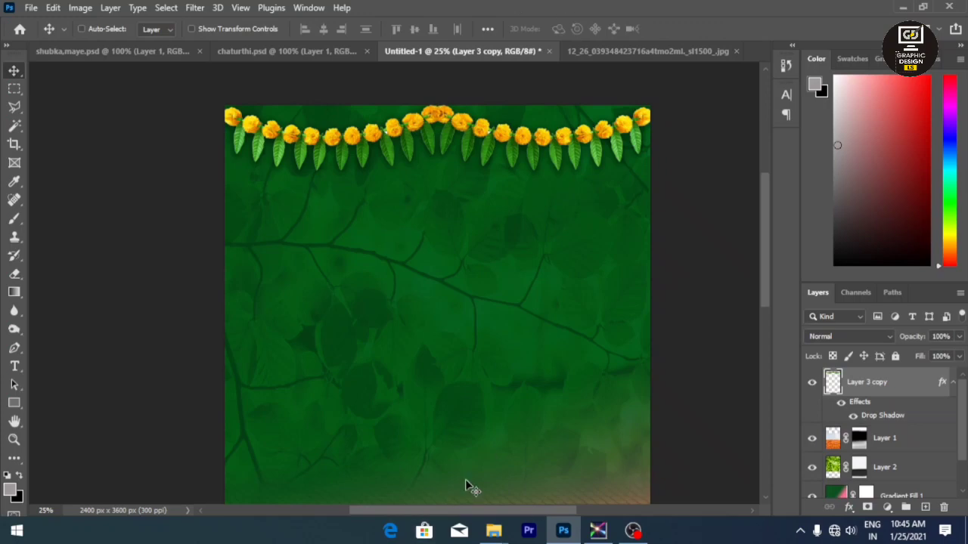
scroll(492, 358, "down", 3)
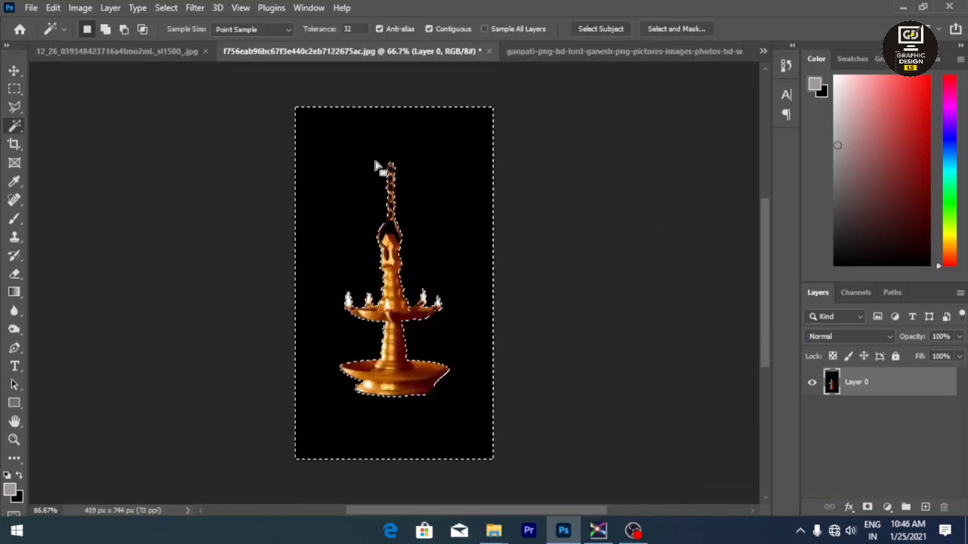
key("Delete")
key("ctrl+d")
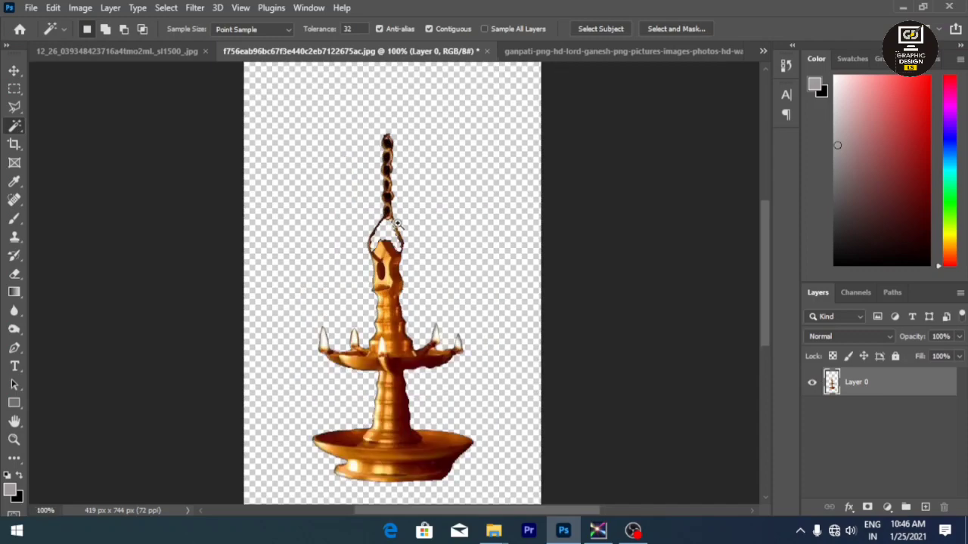
Step: Try copying the lamp into the garland image, and close that image without saving
left_click_drag(393, 272, 31, 51)
left_click_drag(412, 196, 411, 196)
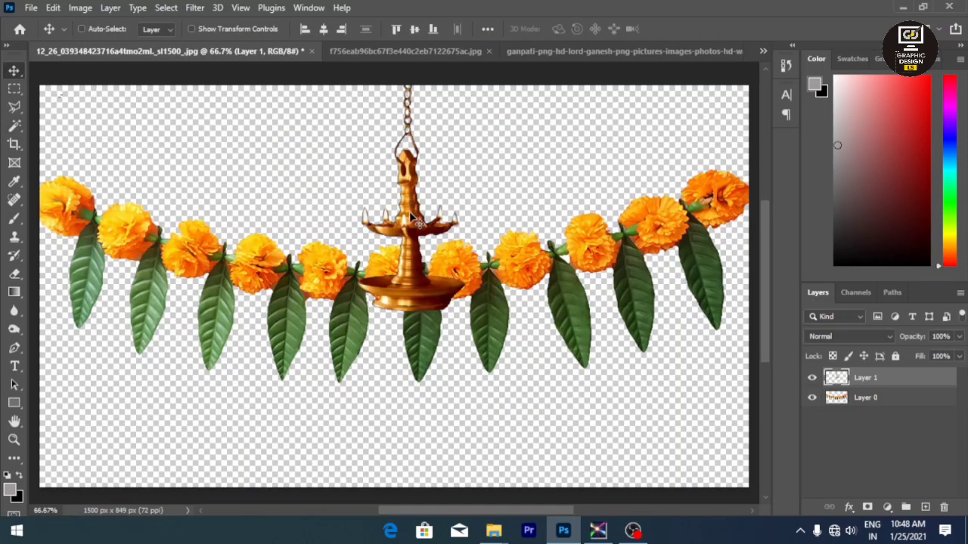
left_click(311, 51)
left_click(490, 215)
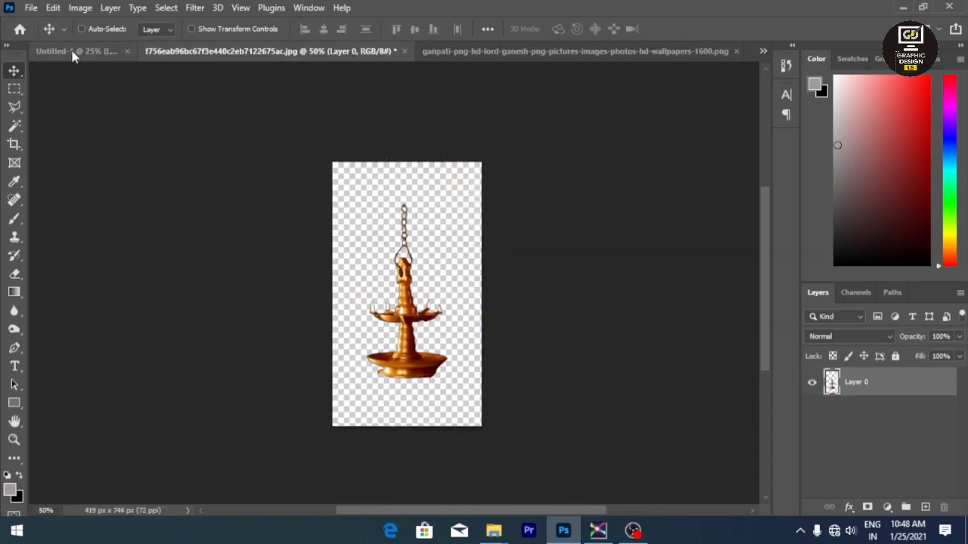
Step: Copy the hanging lamp into Untitled-1 and place it just below the left part of the garland
left_click(75, 51)
left_click(356, 51)
left_click_drag(369, 274, 274, 126)
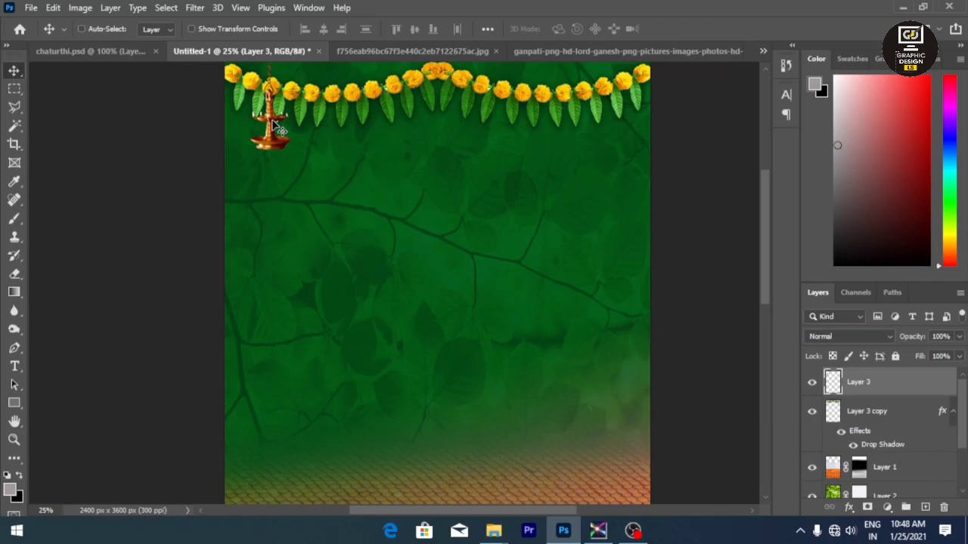
left_click_drag(280, 134, 275, 168)
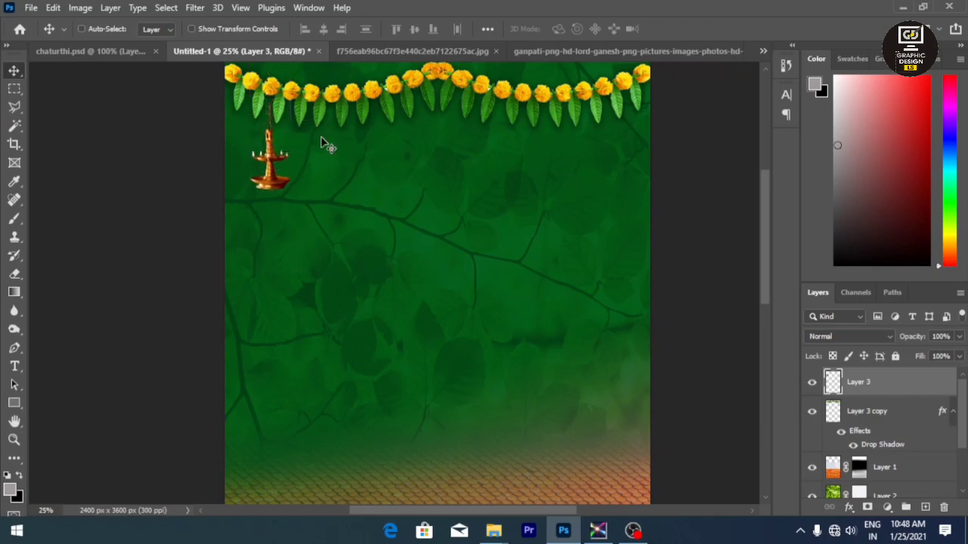
Step: Outline the lamp's chain with the Polygonal Lasso and move a duplicate of that piece to the side of the original chain
scroll(282, 105, "up", 4)
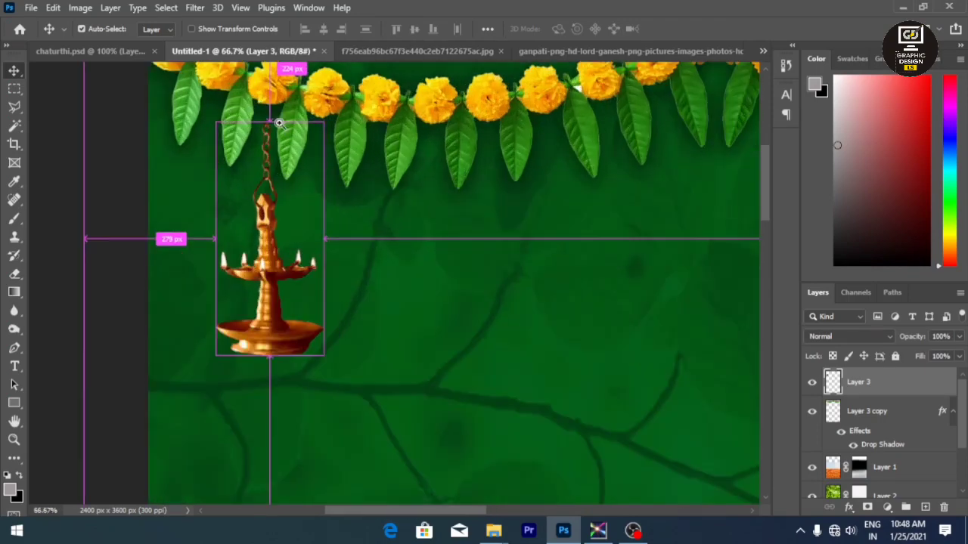
left_click(14, 107)
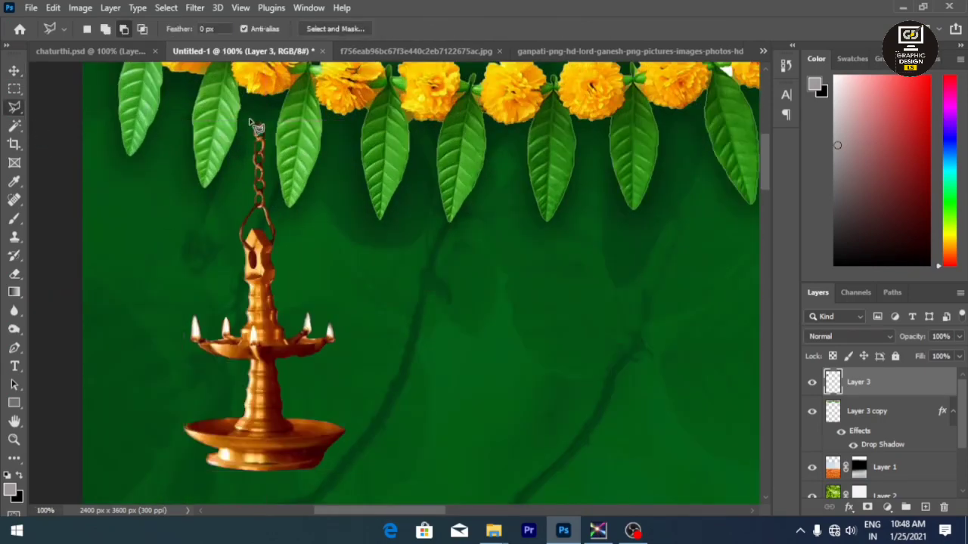
mouse_move(252, 117)
left_mouse_down()
mouse_move(243, 185)
mouse_move(257, 198)
mouse_move(278, 164)
mouse_move(261, 119)
left_mouse_up()
key("v")
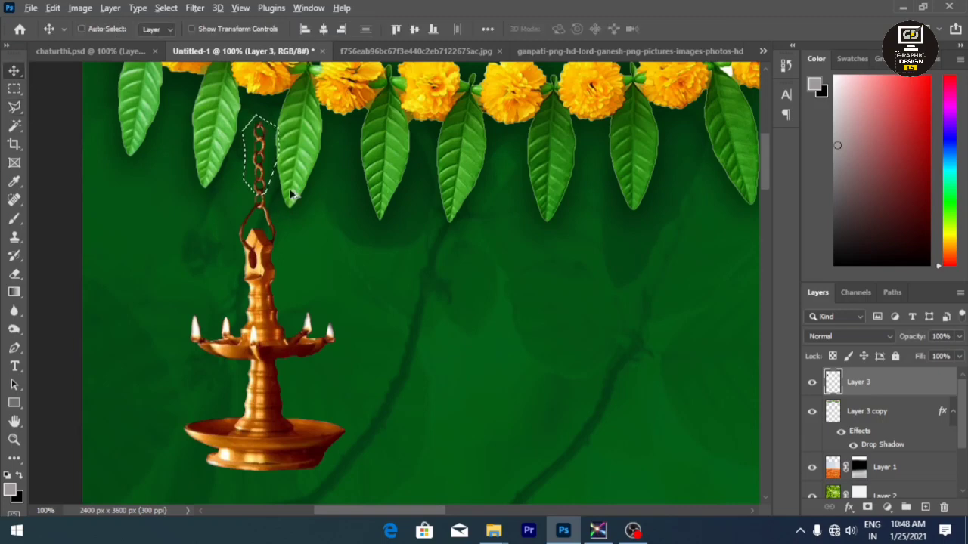
left_click_drag(293, 196, 338, 189)
left_click(14, 71)
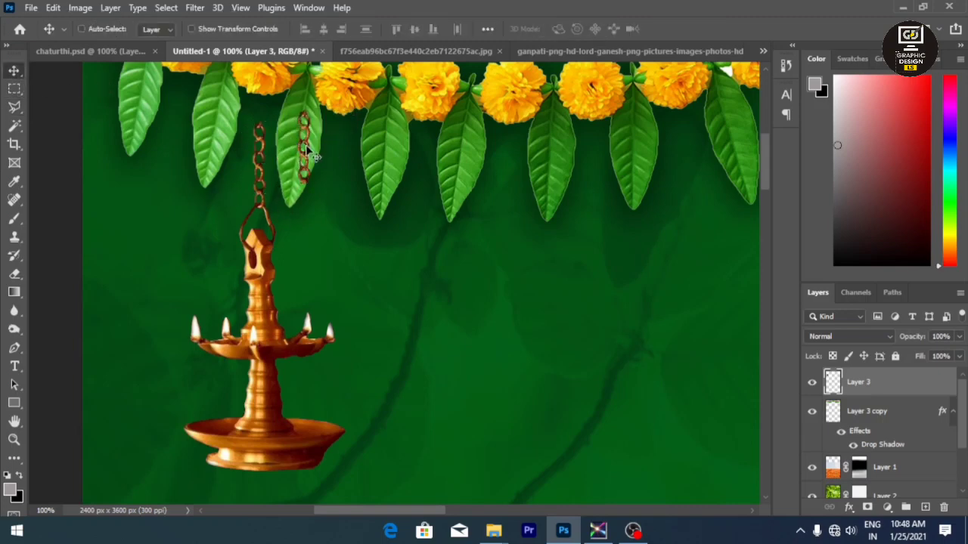
left_click_drag(303, 149, 310, 167)
Step: Flip the duplicated chain piece vertically and join it to the upper end of the lamp's chain
key("ctrl+t")
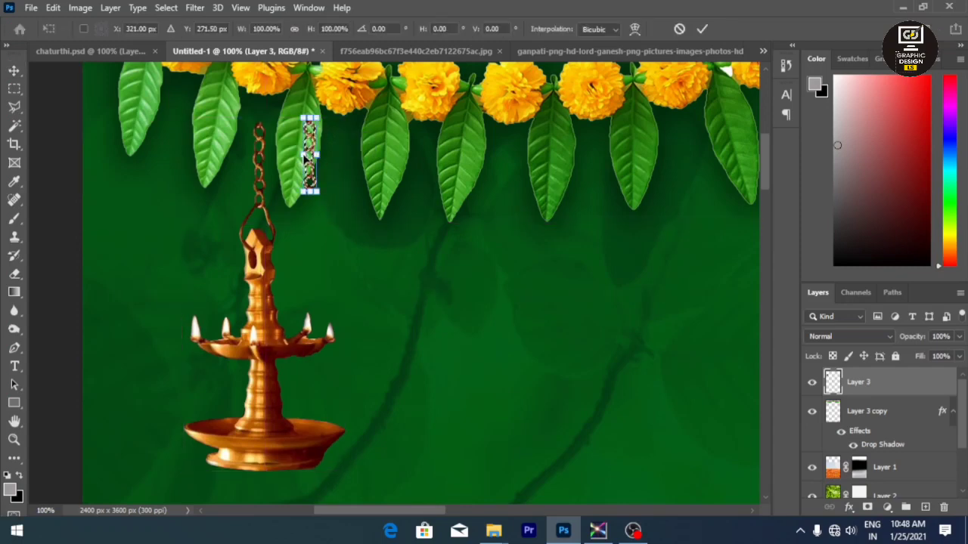
right_click(310, 161)
left_click(363, 446)
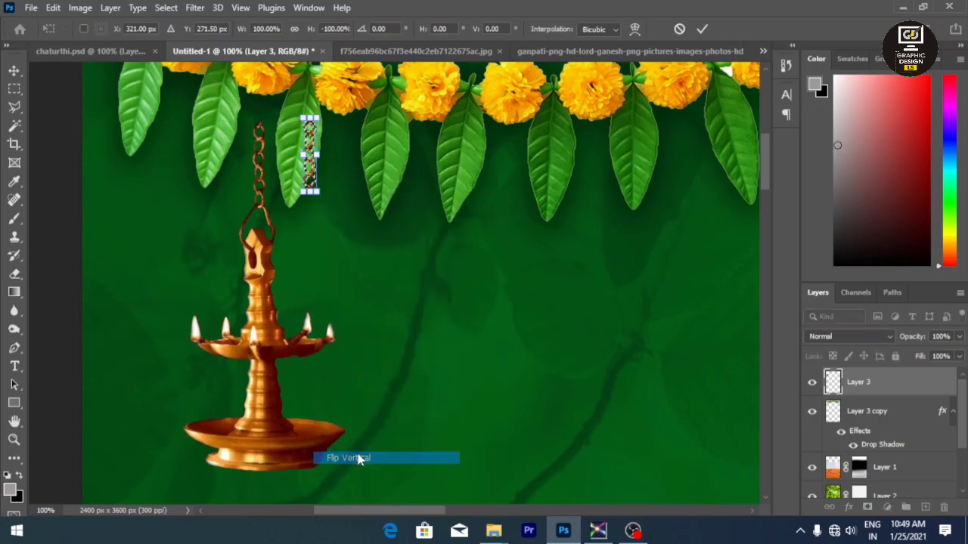
key("Return")
left_click_drag(307, 174, 260, 101)
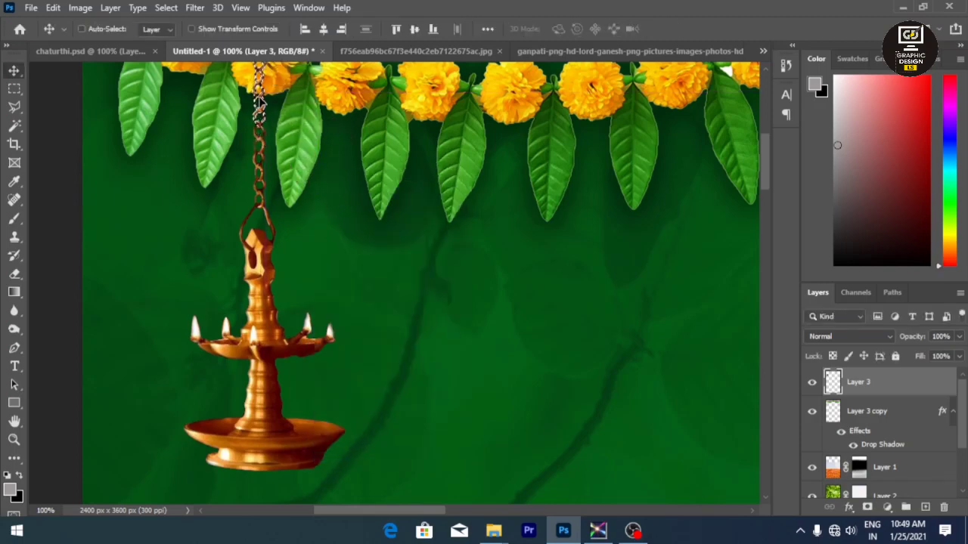
Step: Extend the lamp's chain with another copy of the piece up to the poster's top edge, deselect and nudge the lamp slightly left
scroll(265, 151, "up", 4)
left_click_drag(271, 207, 261, 94)
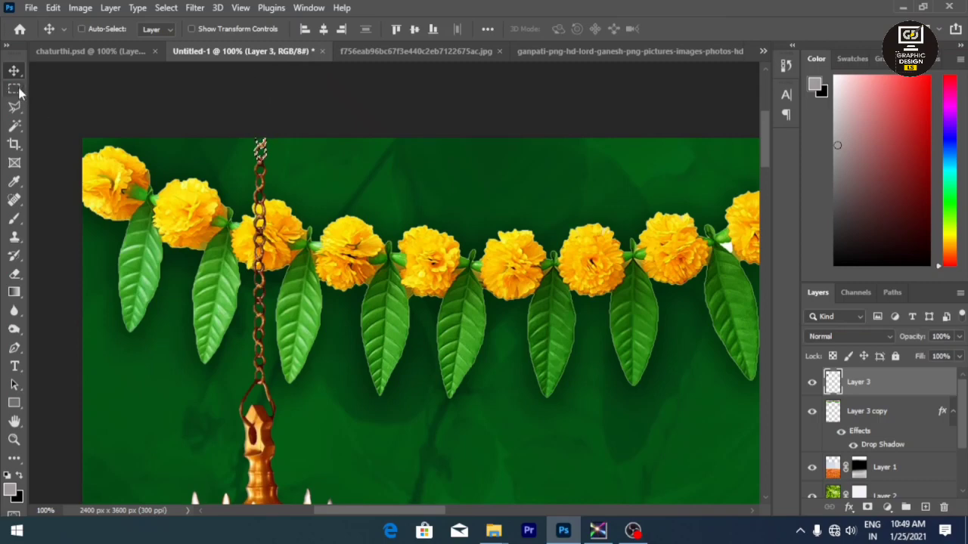
scroll(279, 273, "down", 3)
scroll(280, 273, "down", 1)
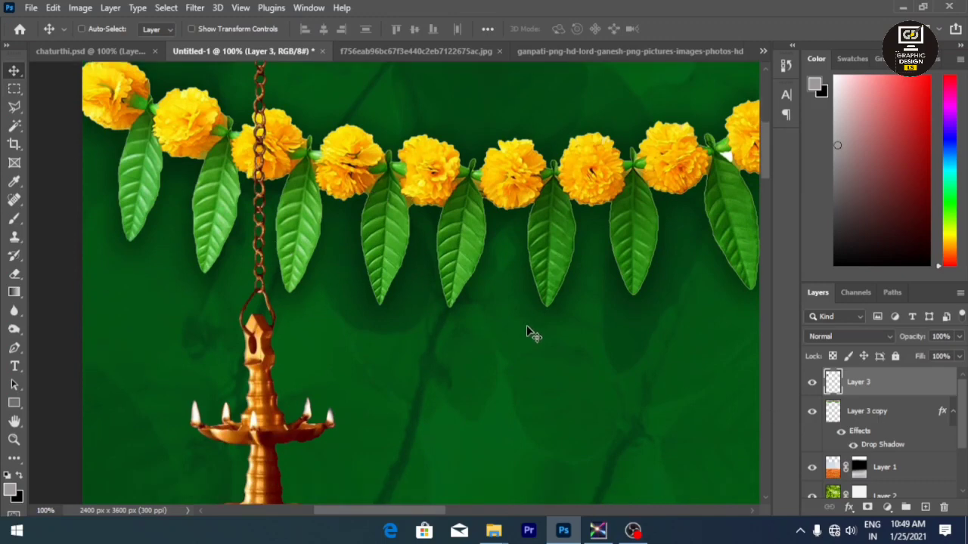
scroll(277, 252, "up", 4)
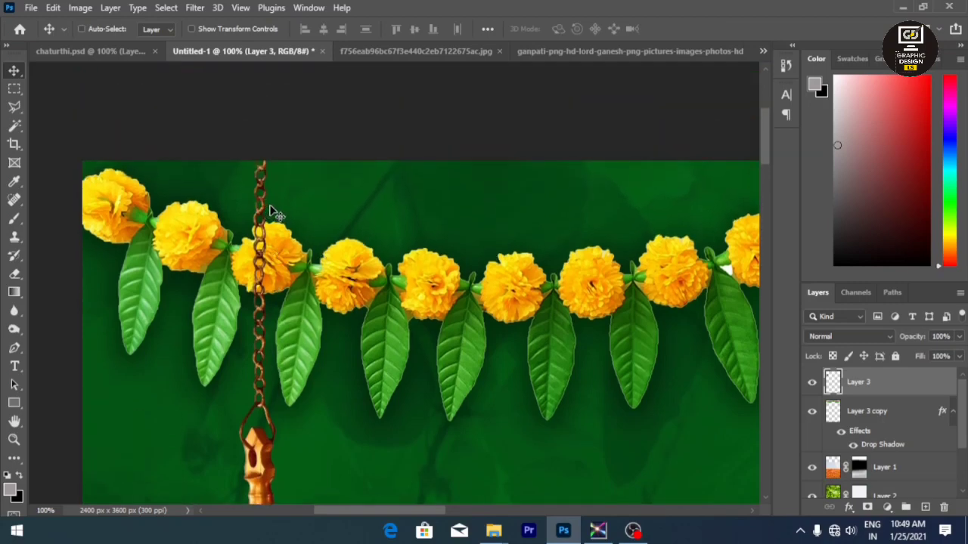
scroll(356, 272, "down", 2)
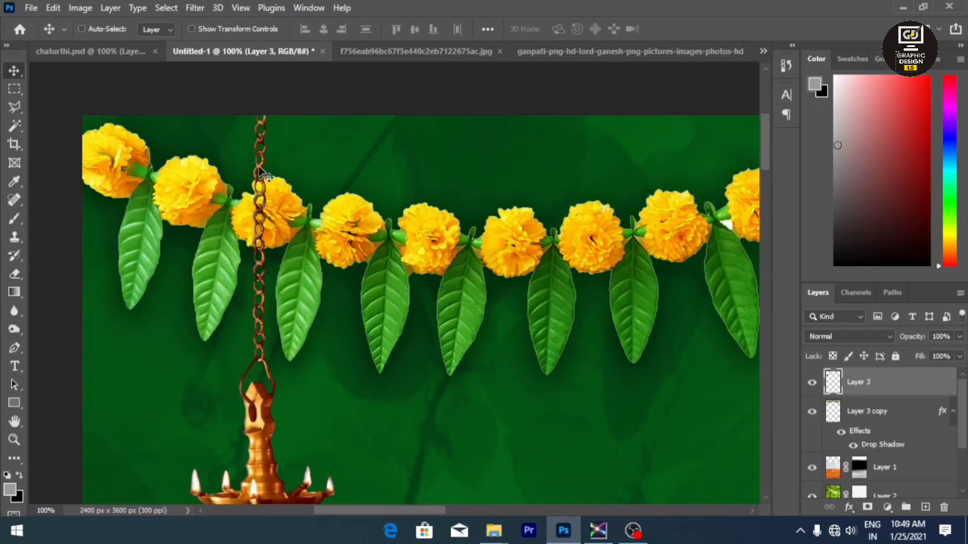
left_click_drag(261, 172, 261, 172)
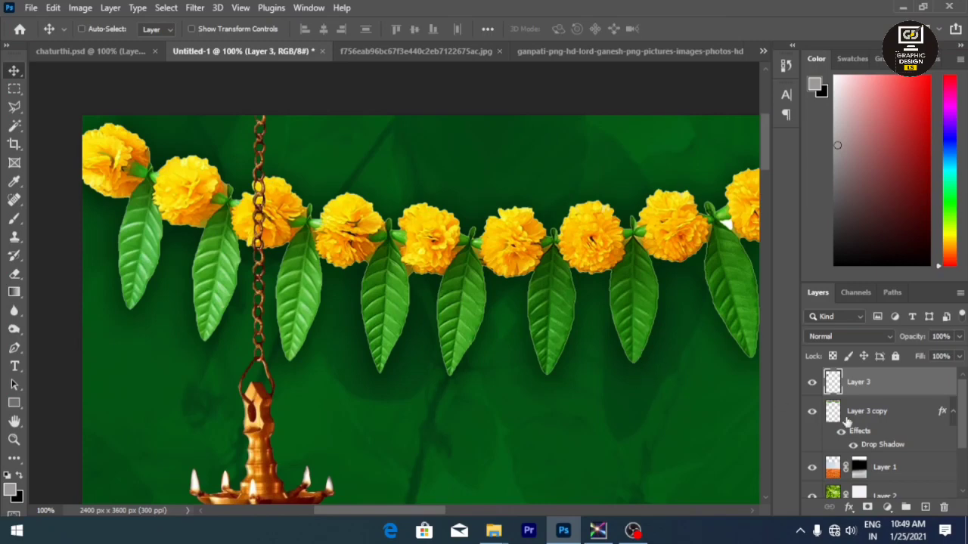
Step: Identify the garland layer by toggling its visibility and place the lamp layer beneath it
left_click(872, 418)
left_click(813, 413)
left_click(813, 413)
left_click_drag(861, 383, 863, 439)
scroll(345, 309, "down", 5)
Step: Nudge the lamp slightly right and apply a drop shadow to its layer
left_click_drag(259, 361, 262, 361)
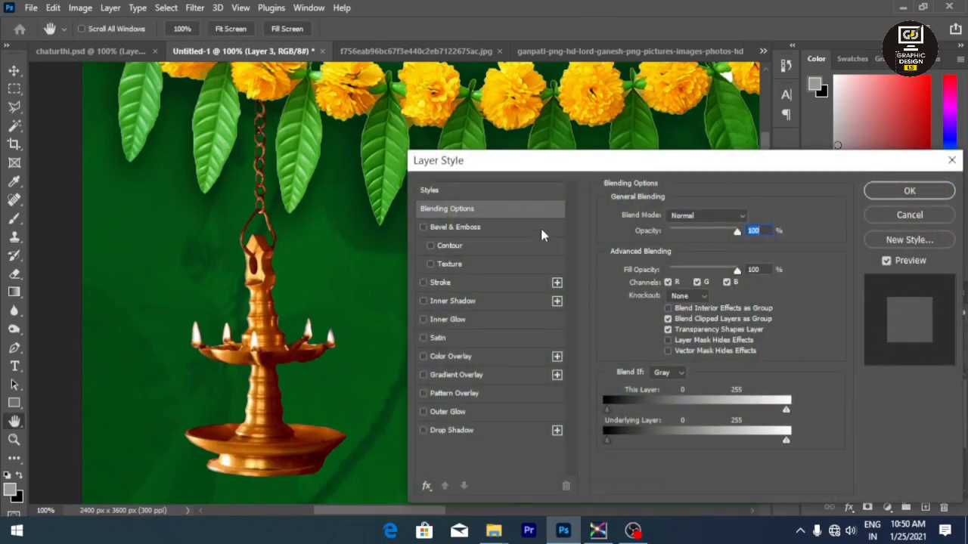
left_click(440, 431)
left_click(914, 192)
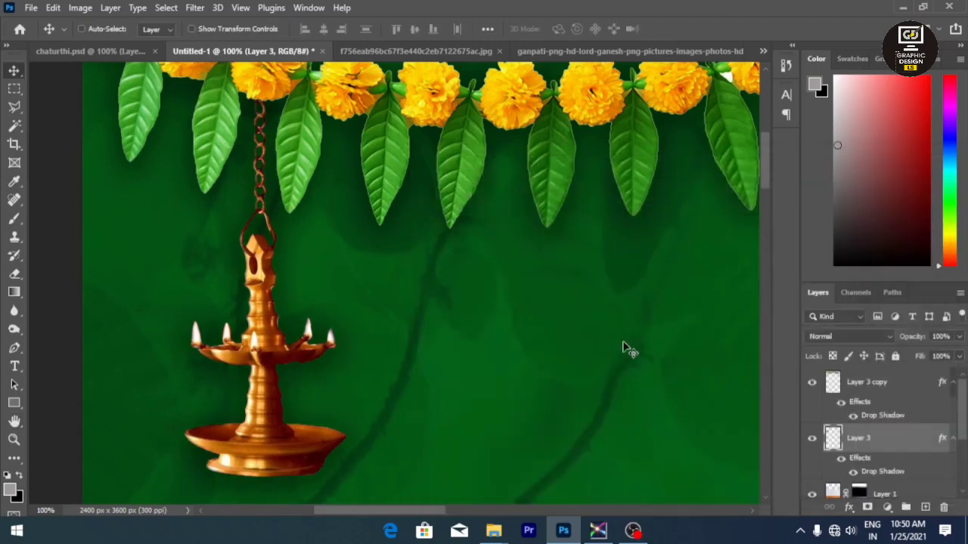
Step: Shift the lamp a little to the right so that it hangs behind the garland's fourth marigold
scroll(401, 333, "down", 3)
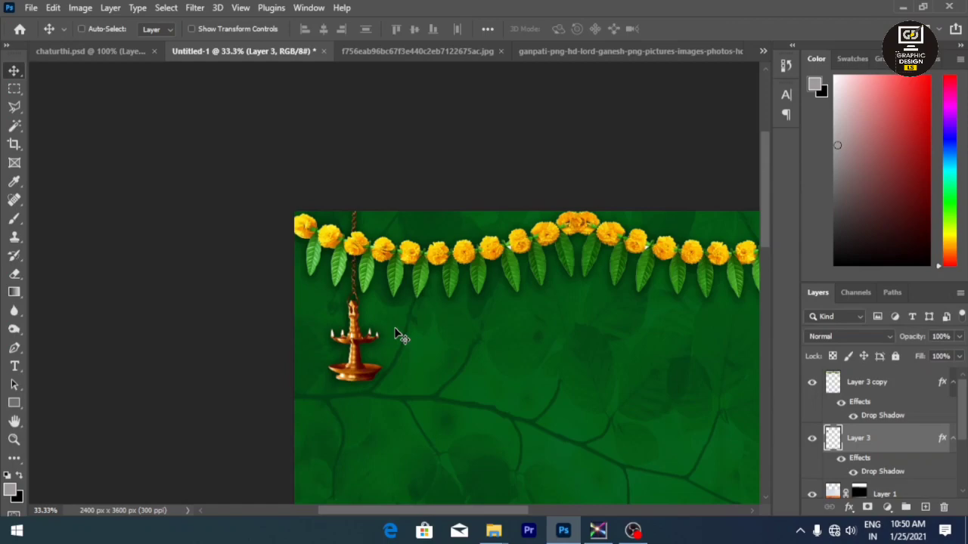
scroll(399, 335, "down", 1)
left_click_drag(356, 333, 387, 339)
scroll(406, 355, "down", 1)
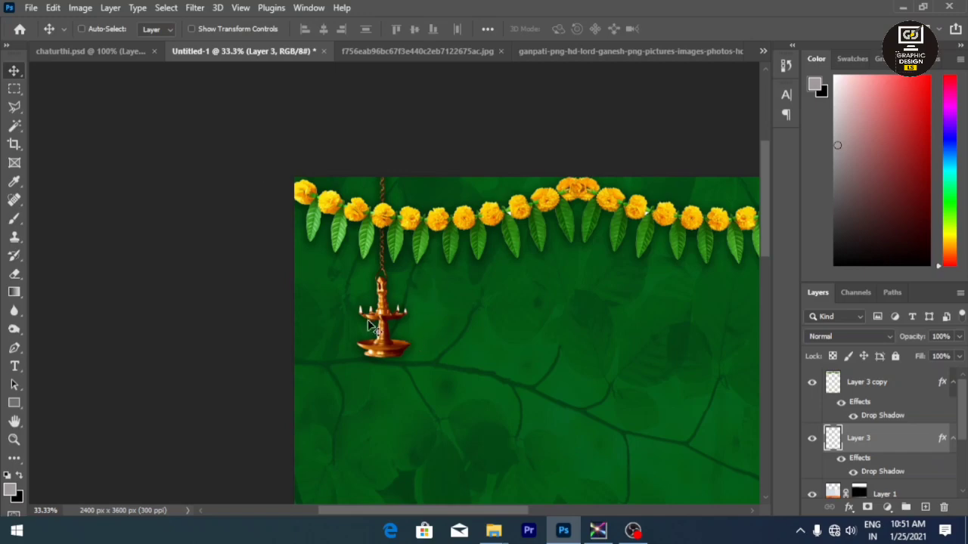
scroll(386, 330, "down", 1)
scroll(386, 330, "down", 2)
scroll(431, 320, "down", 3)
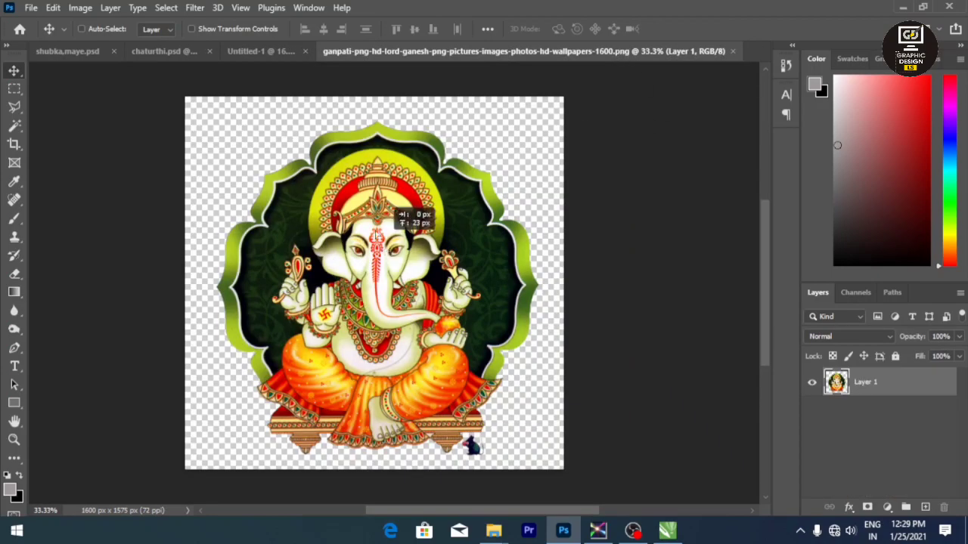
Step: Copy the Ganesha artwork into Untitled-1 at the middle of the poster and enable a drop shadow on its layer
left_click_drag(414, 219, 459, 280)
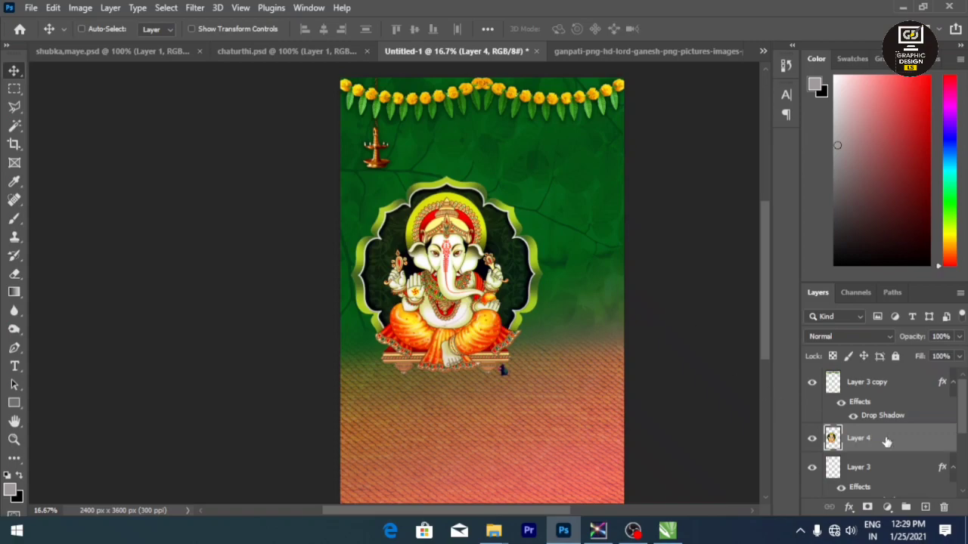
double_click(886, 442)
left_click(423, 431)
left_click_drag(532, 172, 688, 134)
scroll(324, 291, "down", 1)
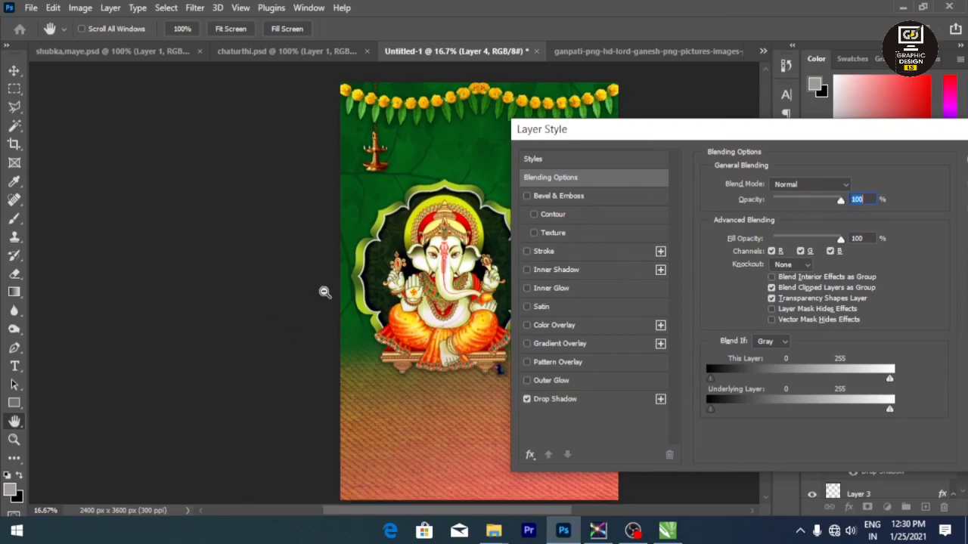
left_click_drag(379, 511, 395, 511)
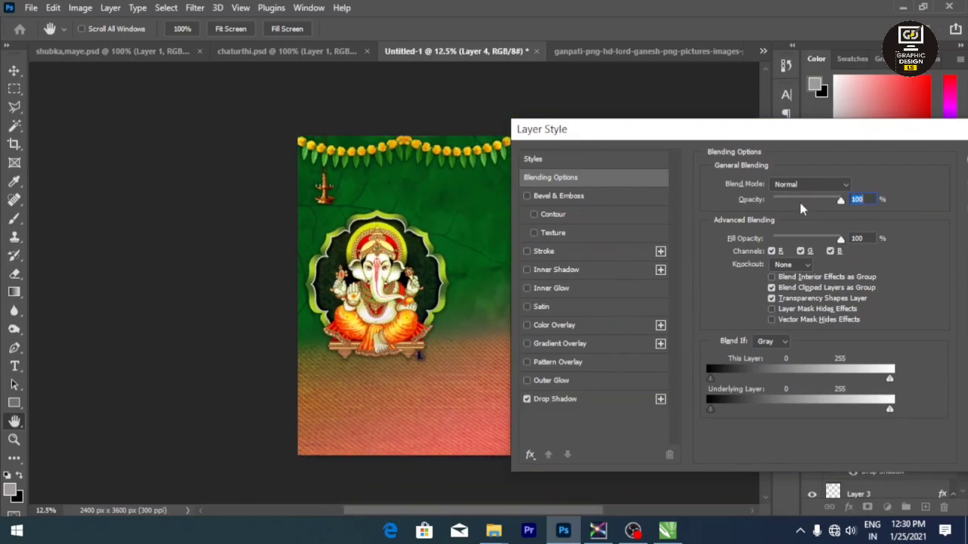
Step: Set the Ganesha layer's drop shadow to 38% opacity and 79 px distance and apply it
left_click(578, 401)
left_click_drag(789, 206, 809, 211)
left_click_drag(766, 251, 812, 252)
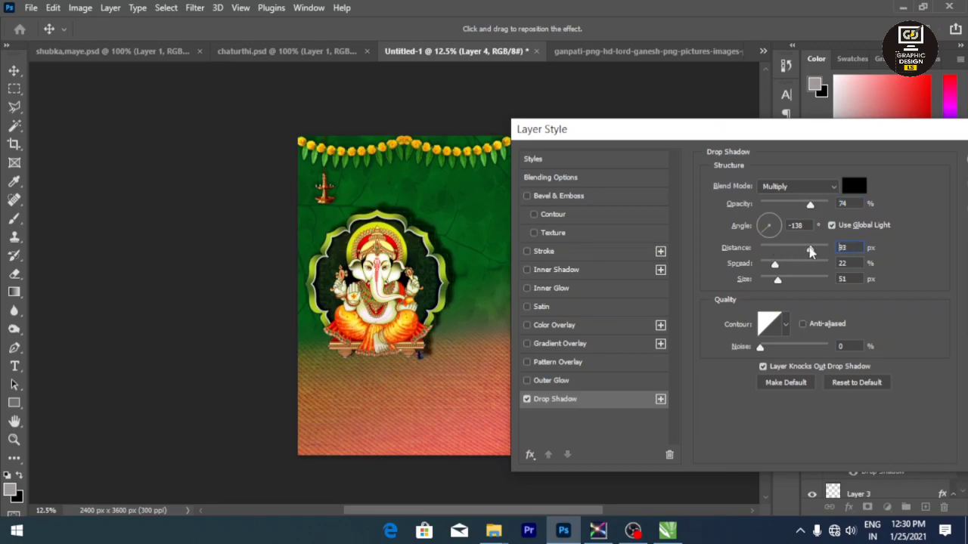
left_click_drag(807, 205, 787, 210)
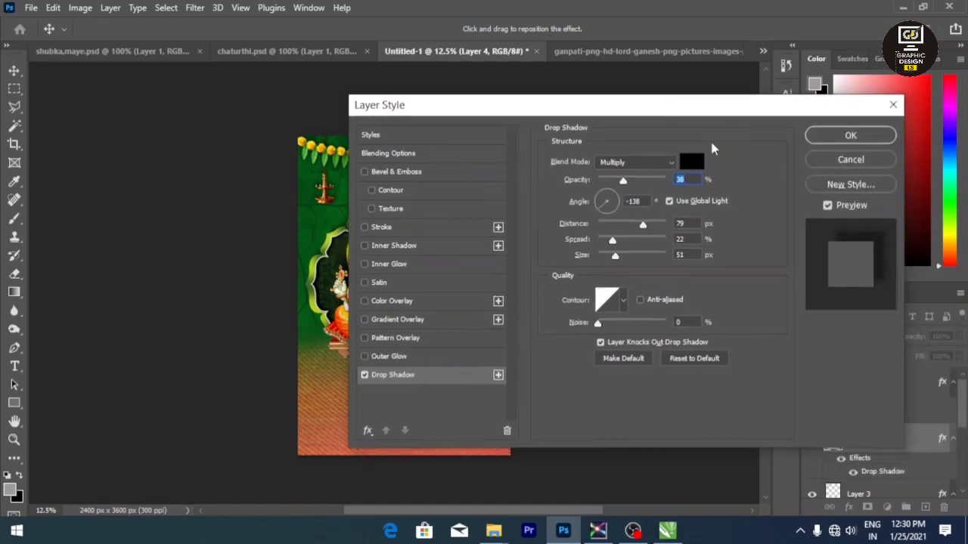
left_click(848, 133)
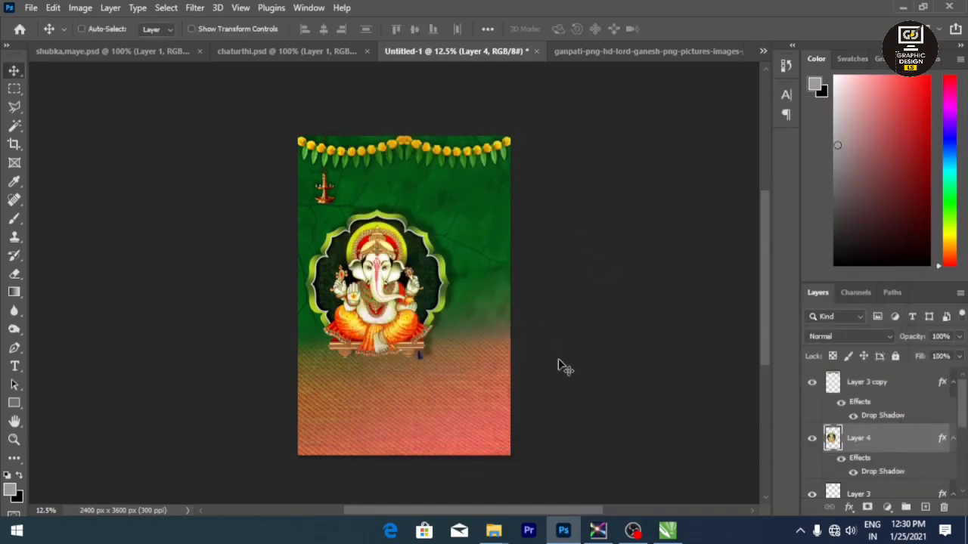
Step: Add a layer mask to the Ganesha layer and activate the Brush tool
left_click(867, 508)
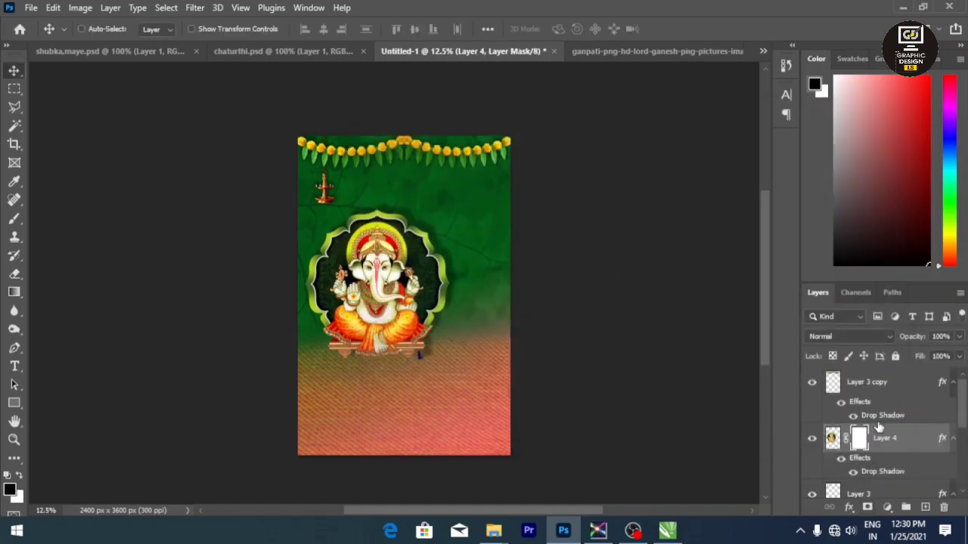
left_click(14, 219)
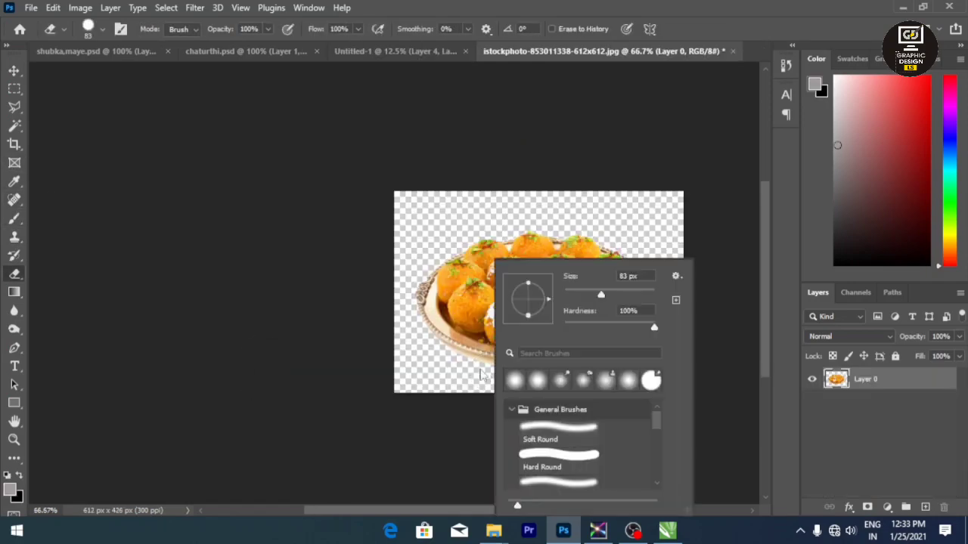
Step: Erase the leftover shadow beneath the plate of laddus with a 35 px eraser
key("Escape")
mouse_move(470, 369)
left_mouse_down()
mouse_move(456, 369)
mouse_move(531, 371)
left_mouse_up()
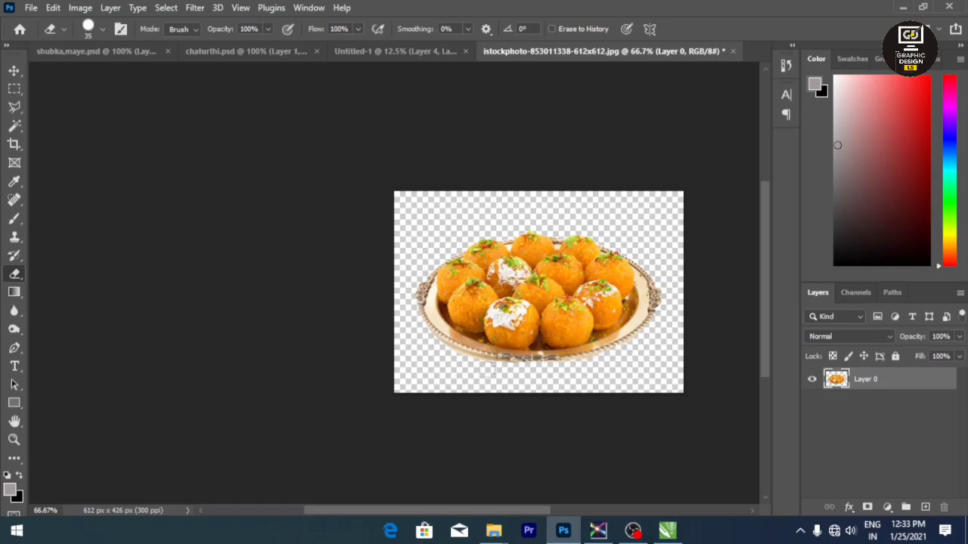
key("m")
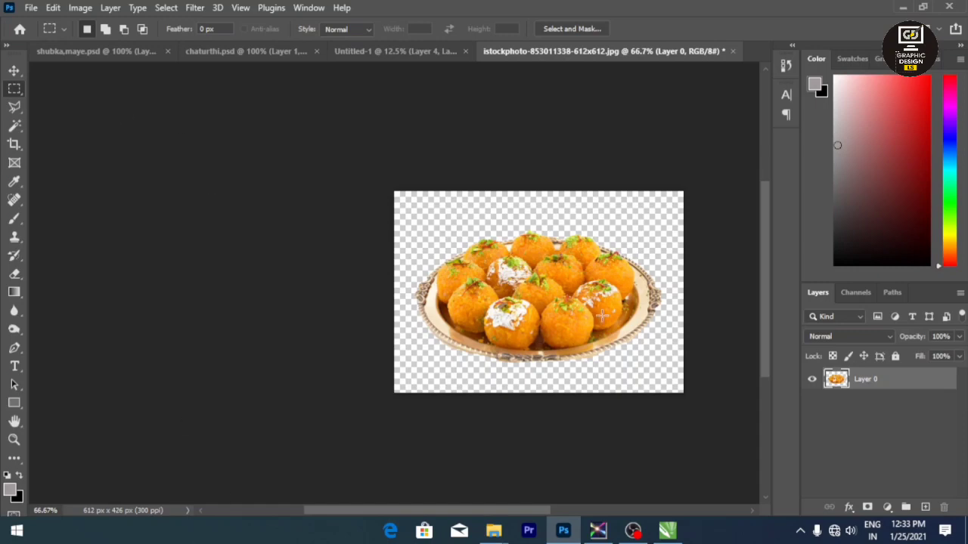
Step: Copy the laddu plate into Untitled-1, placing it over Ganesha's base and enlarging it to about 1558 px wide
key("v")
left_click_drag(522, 291, 408, 333)
key("ctrl+t")
left_click_drag(408, 370, 445, 406)
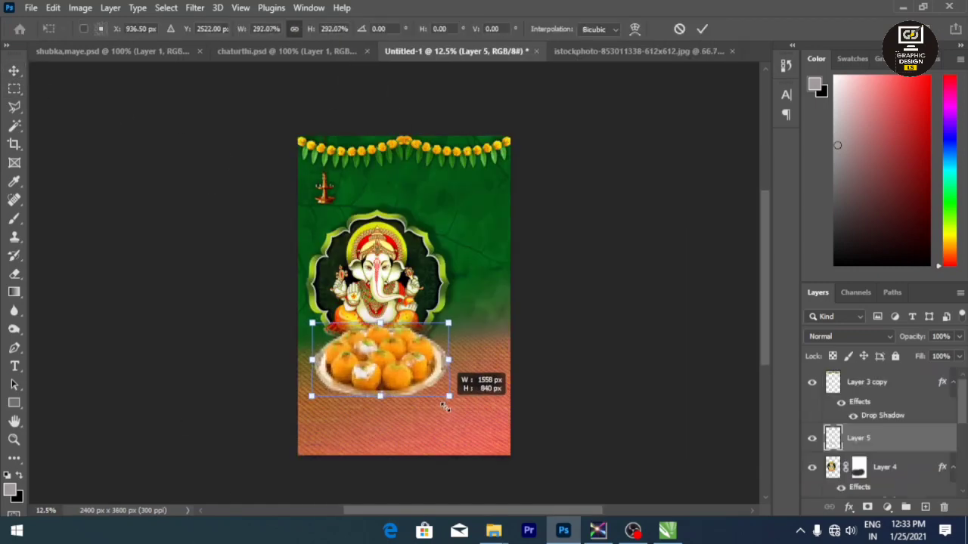
double_click(414, 361)
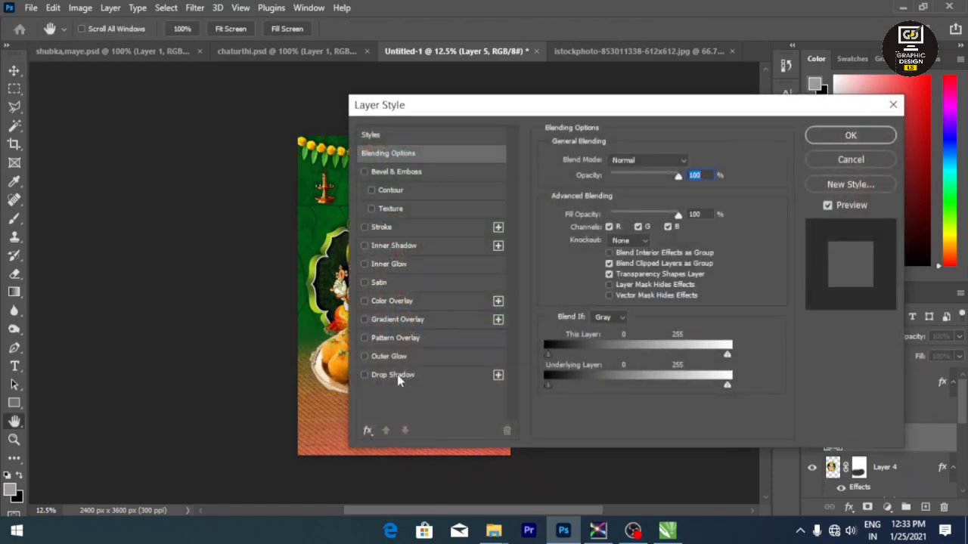
Step: Give the laddu plate a drop shadow with 69% opacity, 102° angle and 46 px distance
left_click(399, 373)
left_click_drag(596, 112, 759, 96)
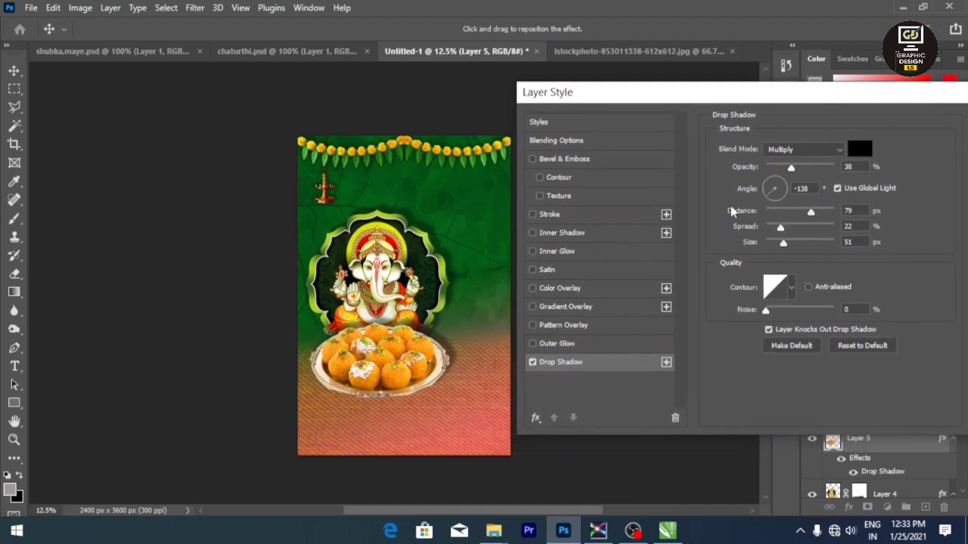
left_click_drag(772, 188, 813, 170)
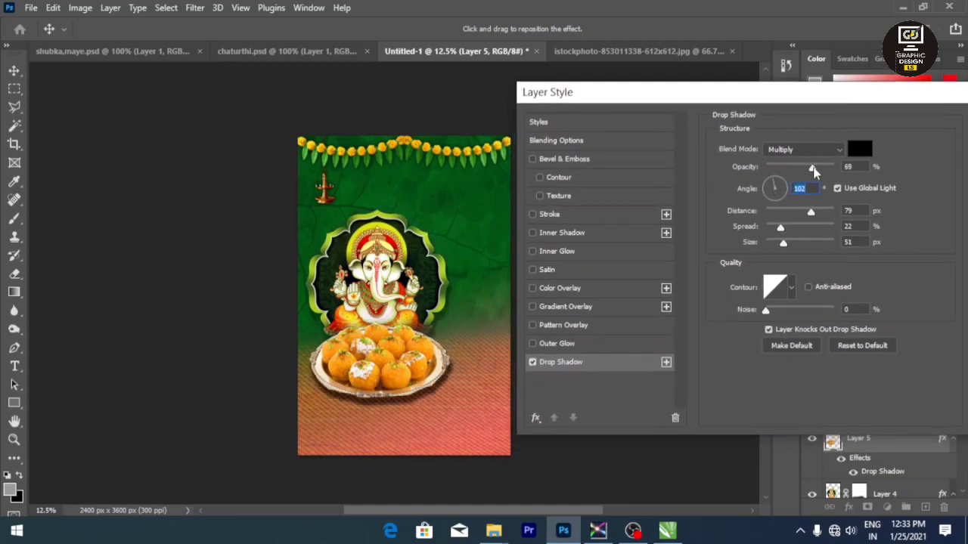
left_click_drag(810, 216, 799, 215)
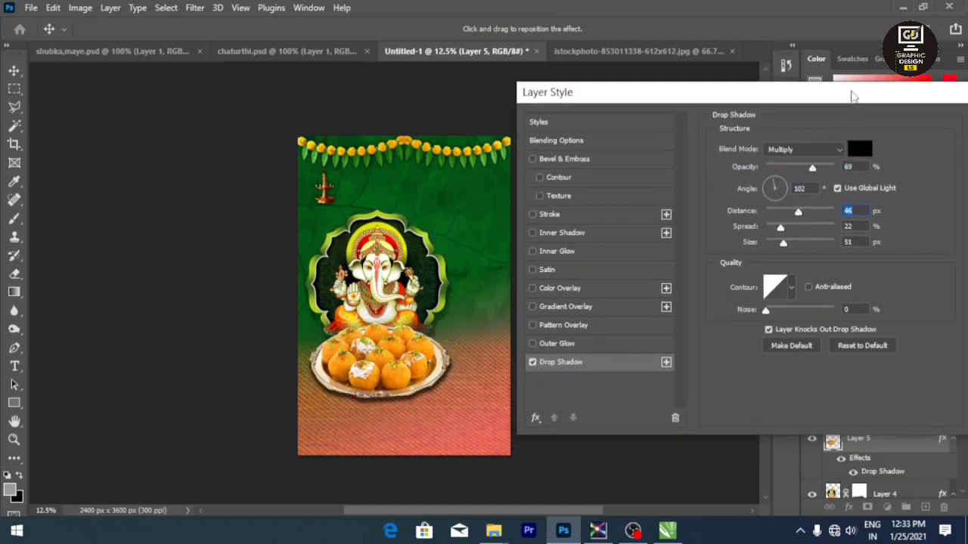
left_click_drag(852, 92, 760, 96)
left_click(913, 135)
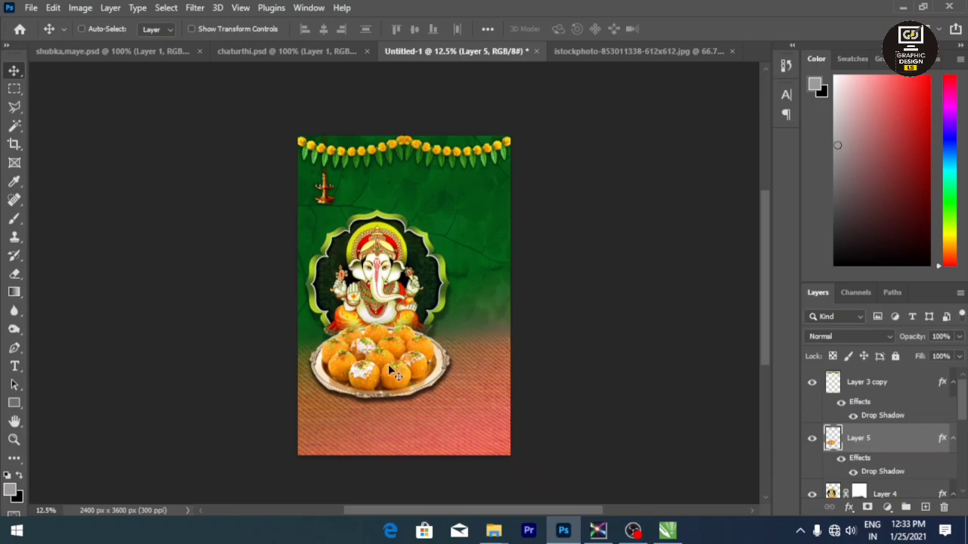
Step: Scale the laddu plate down slightly and check it up close
key("ctrl+t")
left_click_drag(449, 398, 444, 395)
key("Return")
left_click(430, 380, "ctrl")
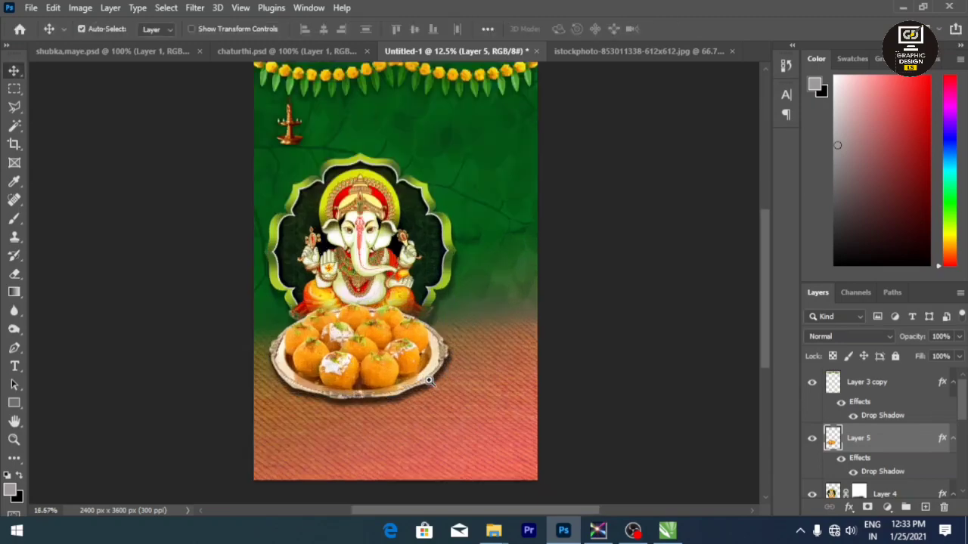
left_click(430, 380, "ctrl")
left_click(431, 383, "ctrl")
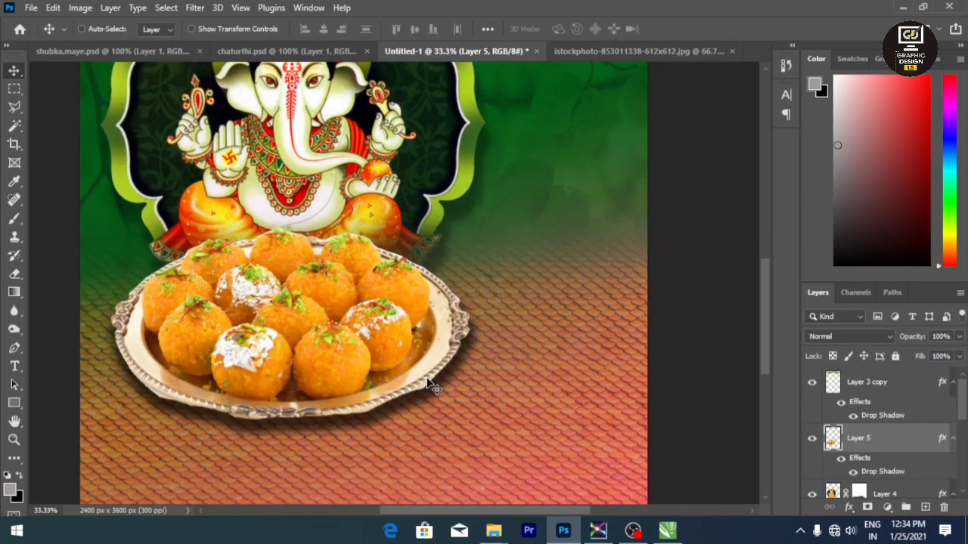
Step: Outline the front-right laddu on the plate with the Lasso tool and copy it to a new layer
left_click(14, 107)
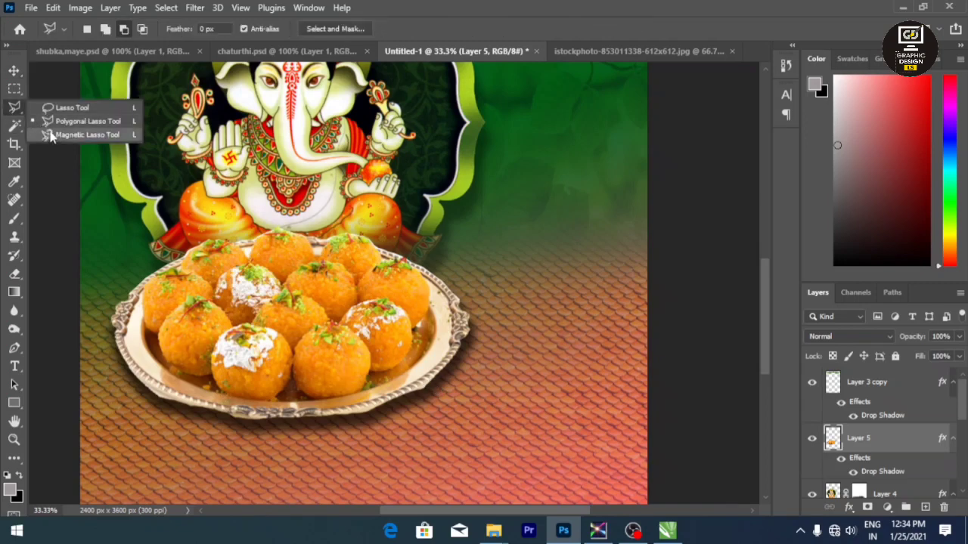
left_click(72, 106)
mouse_move(302, 393)
left_mouse_down()
mouse_move(293, 363)
mouse_move(298, 344)
mouse_move(323, 329)
mouse_move(361, 342)
mouse_move(358, 396)
left_mouse_up()
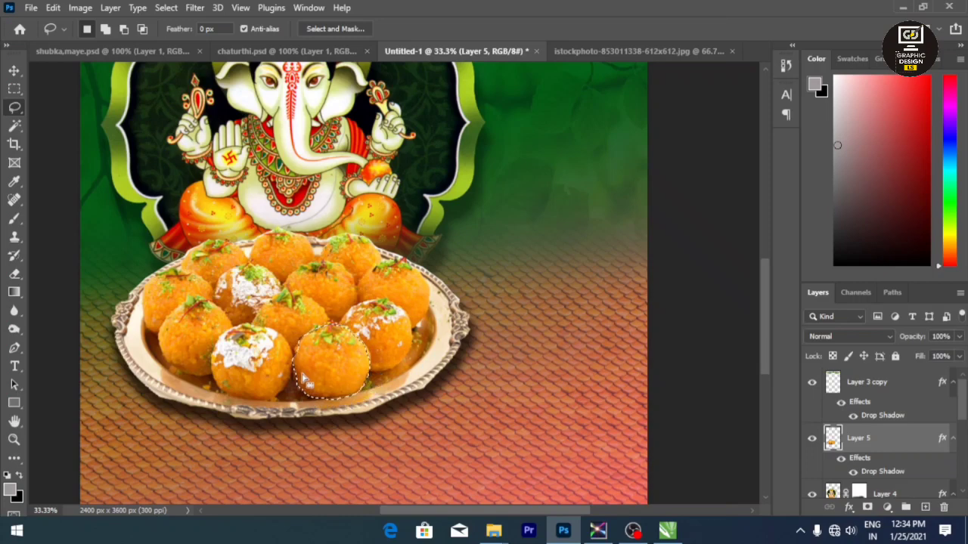
left_click(925, 507)
key("v")
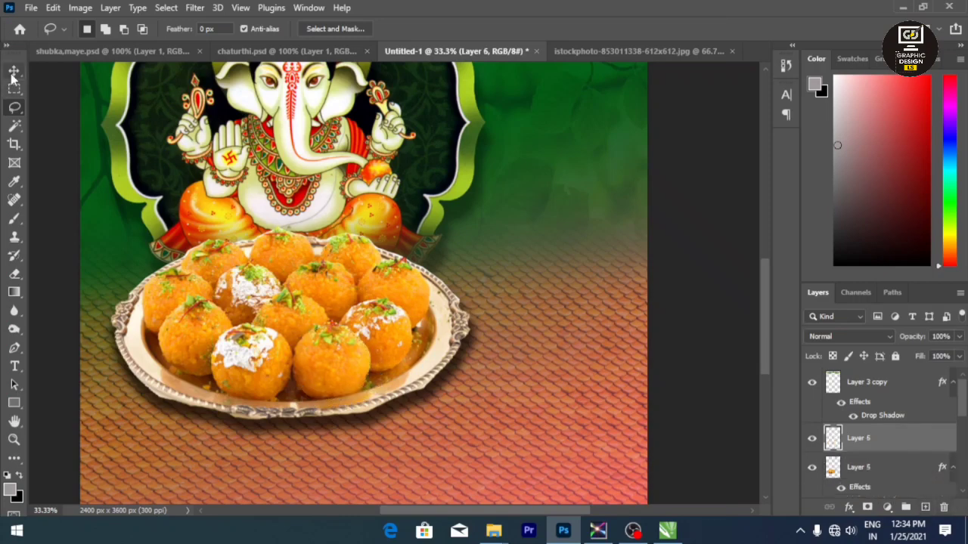
Step: Move the copied laddu off the plate onto the tiled floor and scale it down slightly
left_click_drag(321, 370, 540, 381)
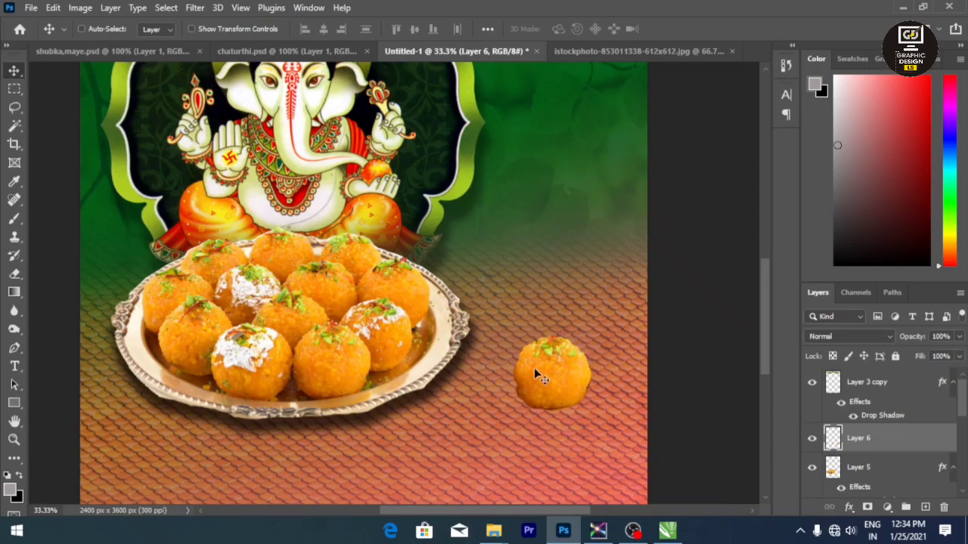
left_click_drag(552, 370, 580, 338)
key("ctrl+t")
left_click_drag(616, 308, 501, 434)
key("Return")
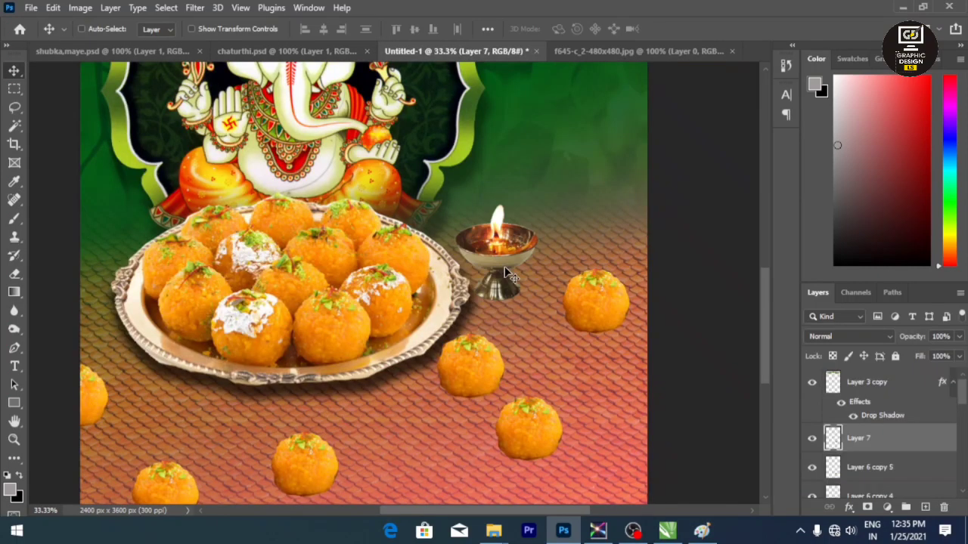
Step: Enlarge the lit standing lamp and place it on the tiles just to the right of the laddu plate
left_click_drag(505, 272, 514, 276)
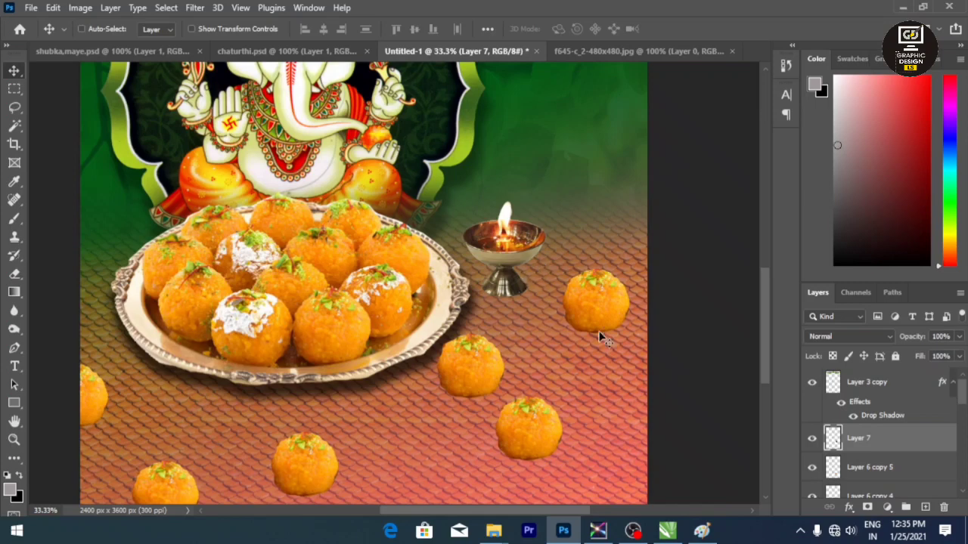
key("ctrl+t")
left_click_drag(545, 303, 564, 322)
left_click_drag(521, 285, 535, 278)
key("Return")
scroll(535, 284, "down", 2)
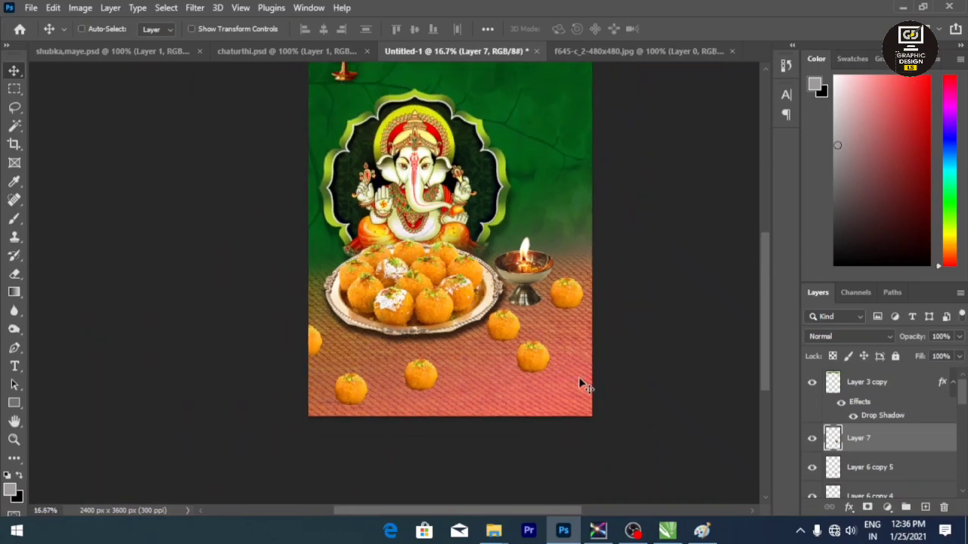
Step: Add a Color Balance adjustment above the orange tiles layer with midtones Cyan-Red -18, Magenta-Green +52 and Yellow-Blue -36
scroll(857, 443, "down", 5)
left_click(848, 406)
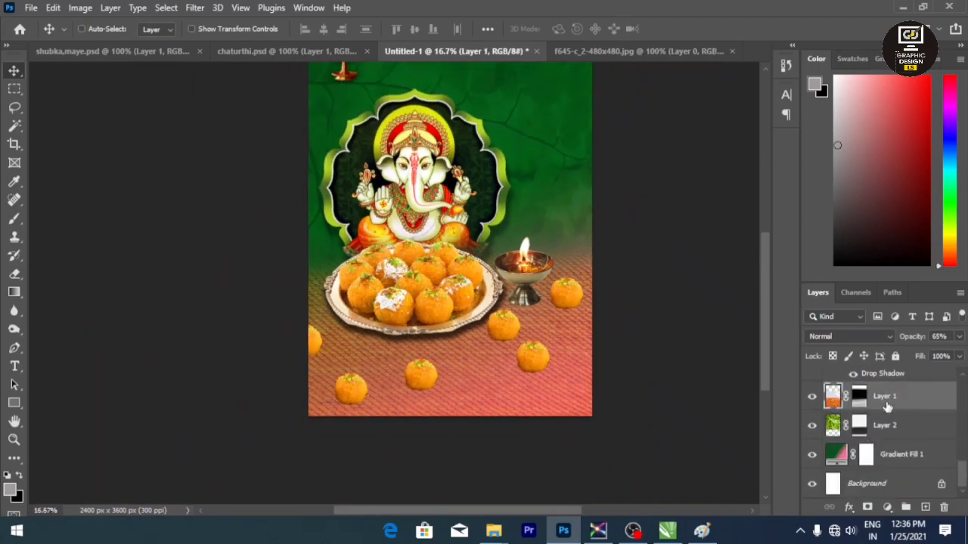
left_click(886, 507)
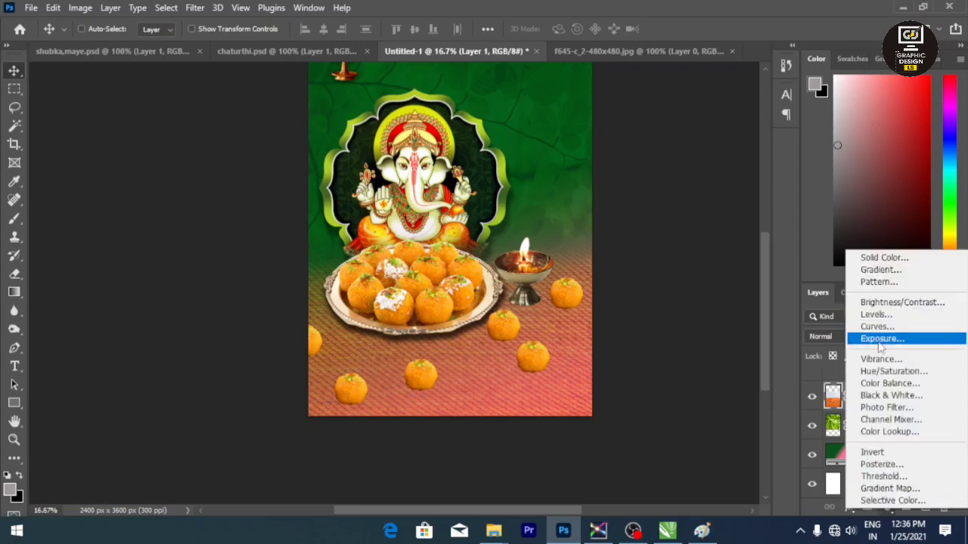
left_click(891, 384)
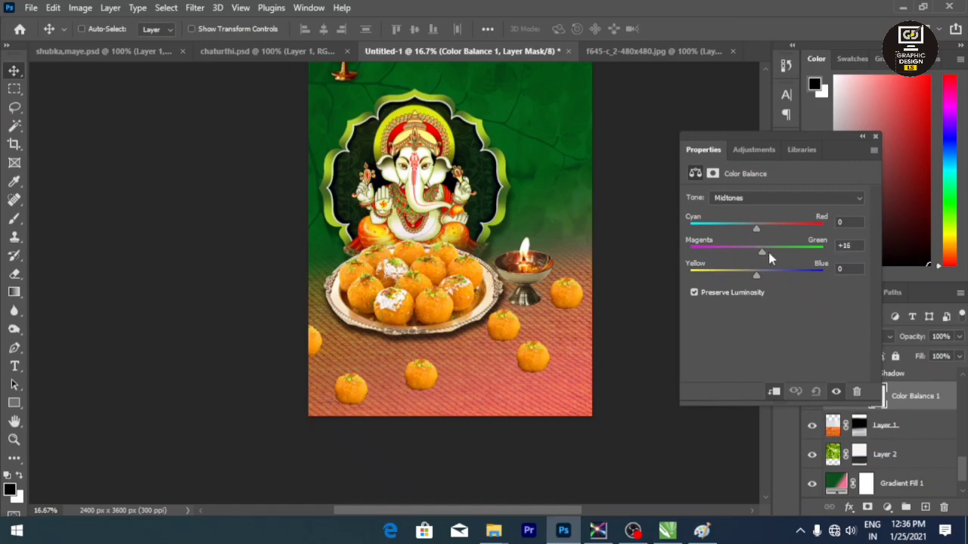
left_click_drag(710, 252, 744, 229)
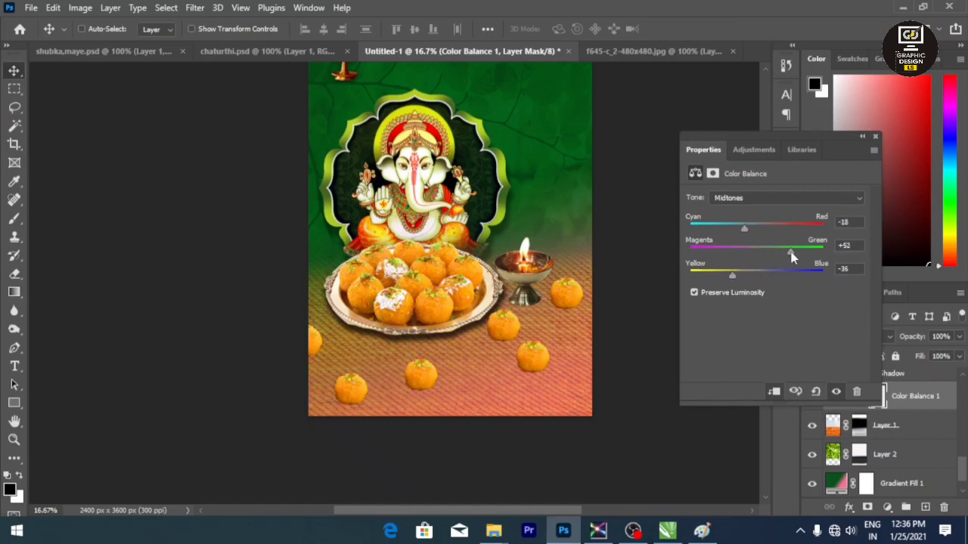
left_click(876, 137)
scroll(892, 406, "up", 3)
left_click(892, 406)
scroll(883, 404, "up", 3)
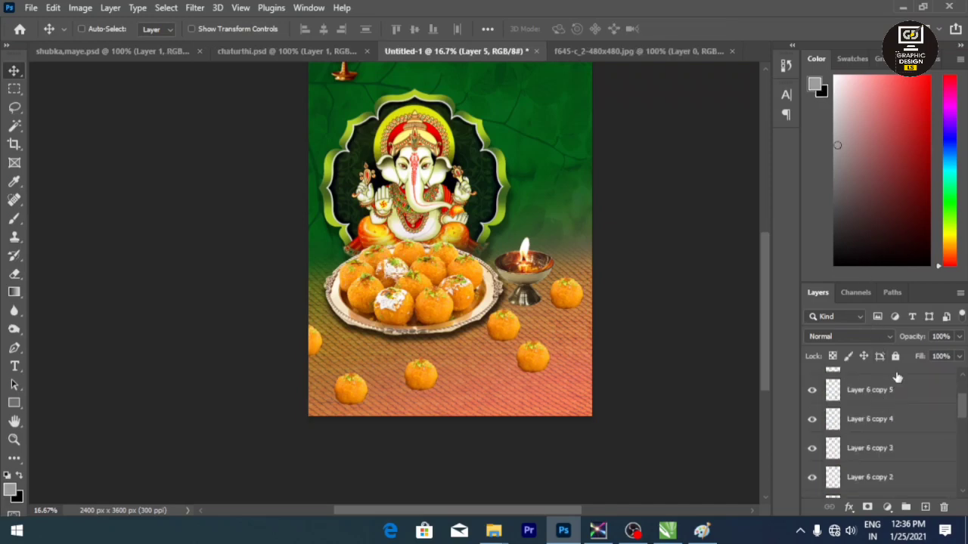
scroll(737, 371, "up", 2)
scroll(839, 405, "down", 3)
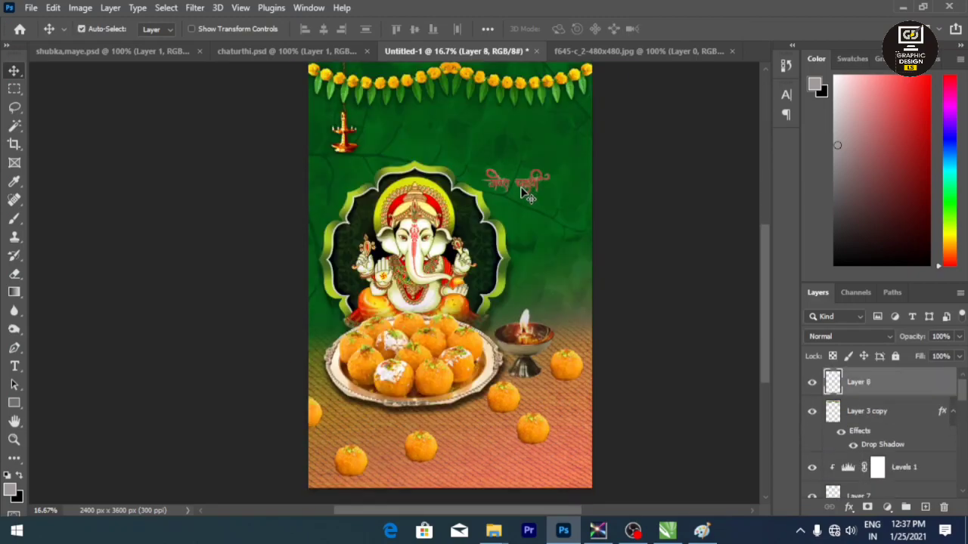
Step: Enlarge the गणेश चतुर्थी title and place it below the garland, above and to the right of Ganesha
key("ctrl+t")
left_click_drag(551, 195, 604, 229)
left_click_drag(579, 197, 577, 162)
key("Return")
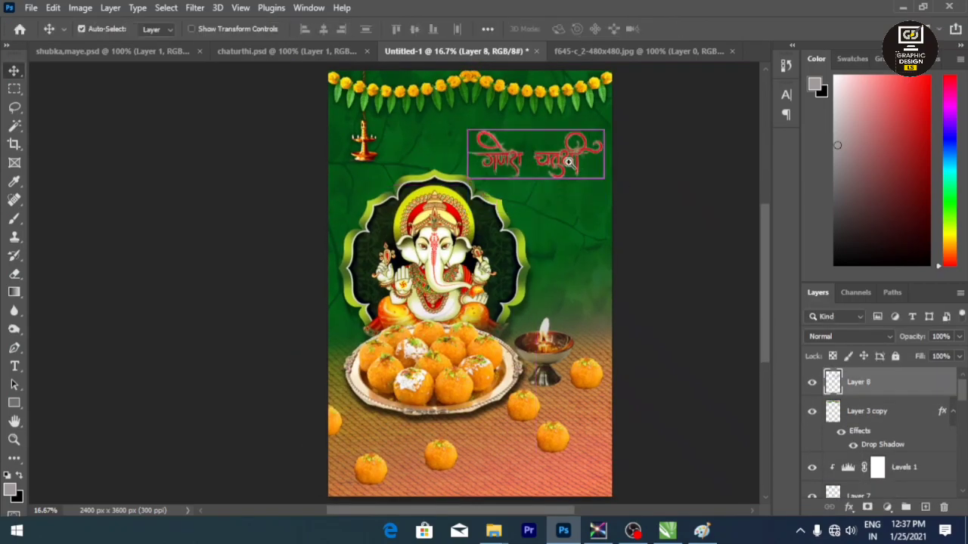
Step: Enable a drop shadow on the गणेश चतुर्थी title and lower its fill opacity to 34%
left_click(568, 158, "ctrl")
left_click(569, 155, "ctrl")
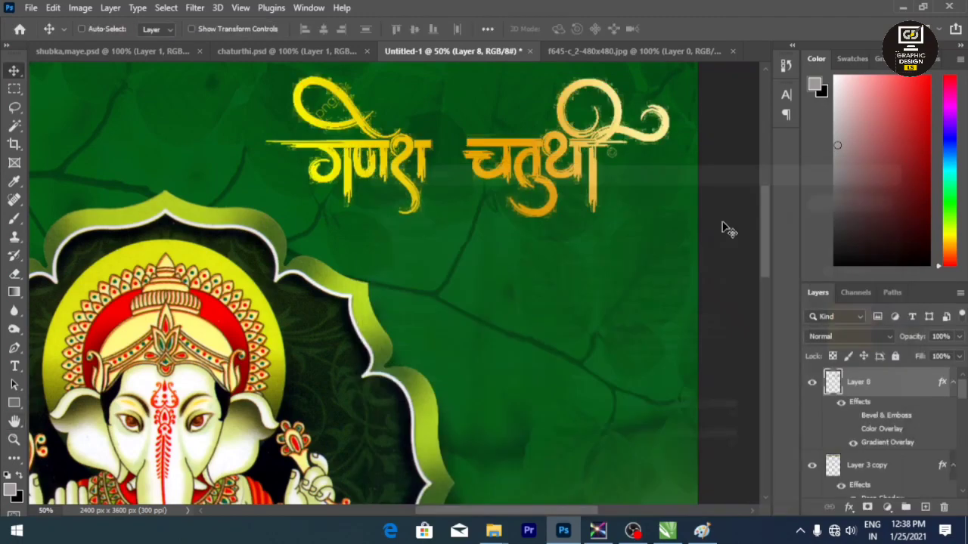
double_click(911, 387)
left_click(375, 437)
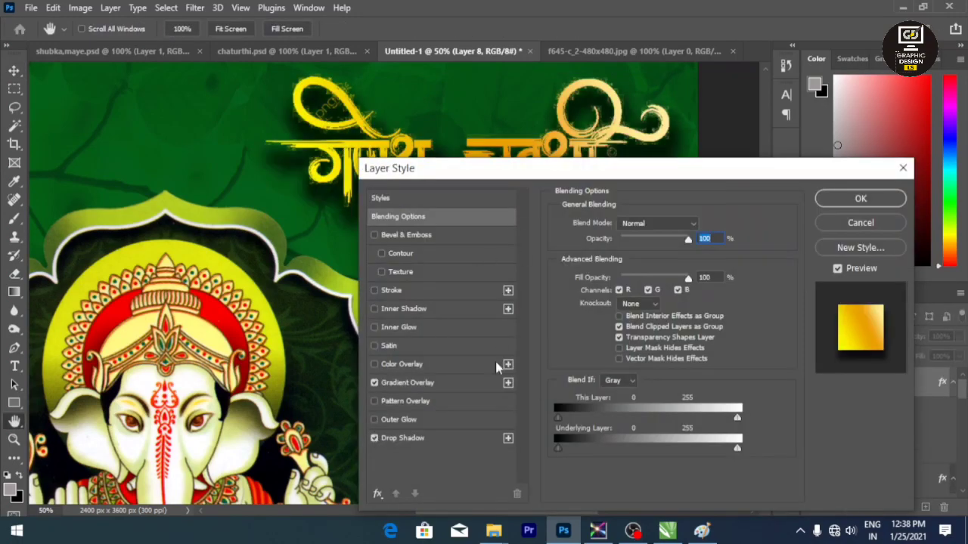
mouse_move(691, 242)
left_mouse_down()
mouse_move(650, 241)
mouse_move(693, 242)
left_mouse_up()
left_click_drag(688, 280, 685, 280)
Step: Set the title's drop shadow to 29% opacity, 25 px distance, 15% spread and 9 px size, and nudge the title down slightly
left_click(423, 439)
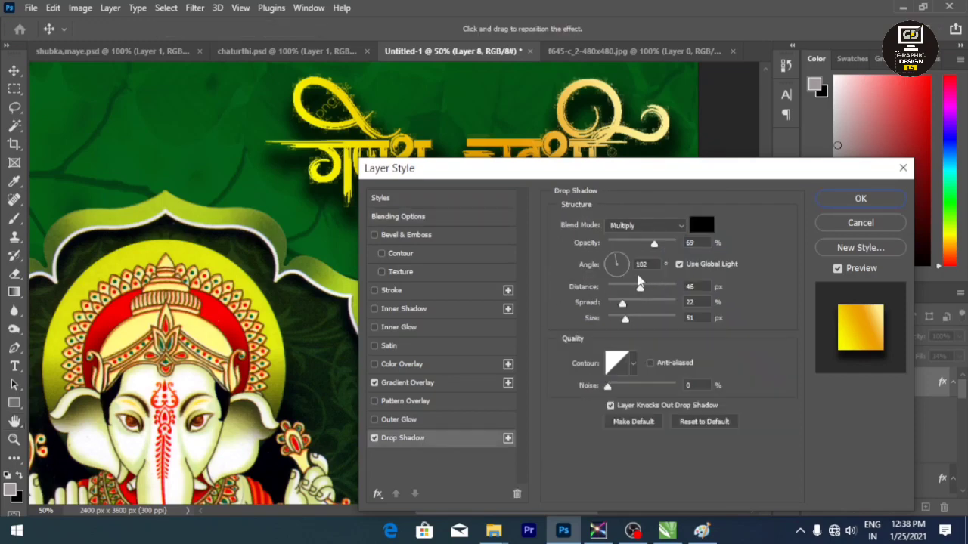
left_click_drag(658, 242, 626, 242)
left_click_drag(641, 290, 617, 289)
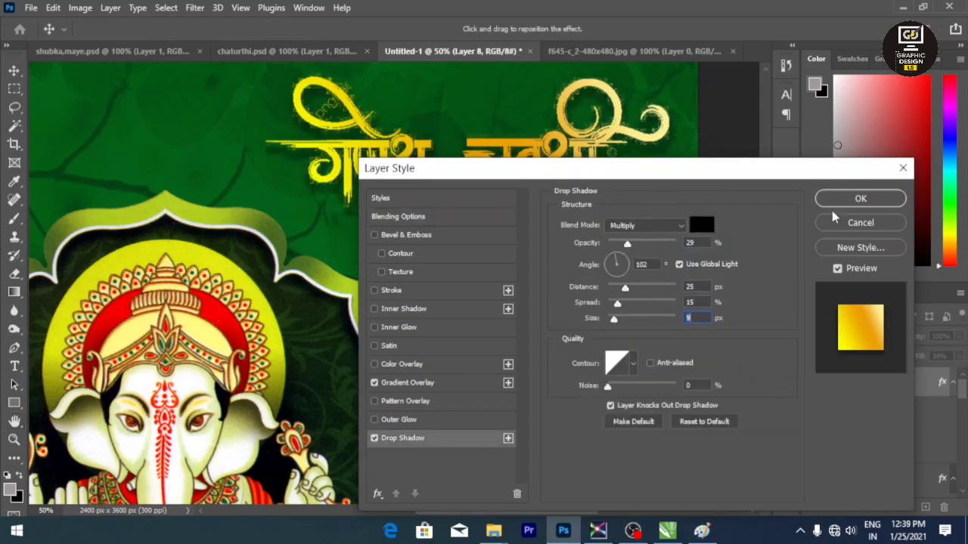
left_click(860, 199)
scroll(550, 256, "up", 1)
scroll(545, 251, "down", 3)
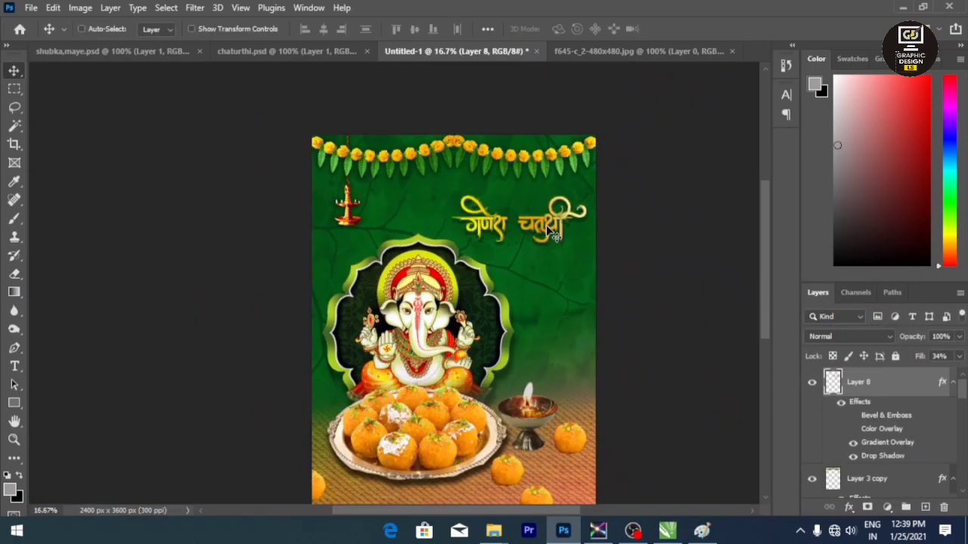
left_click_drag(549, 224, 556, 238)
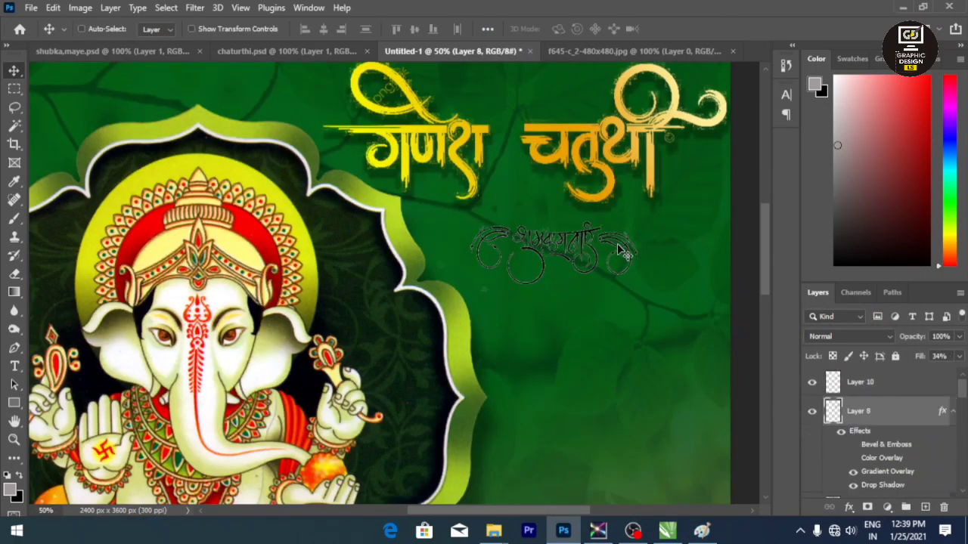
Step: Give the शुभकामनाएं lettering below the title a white color overlay
left_click(874, 383)
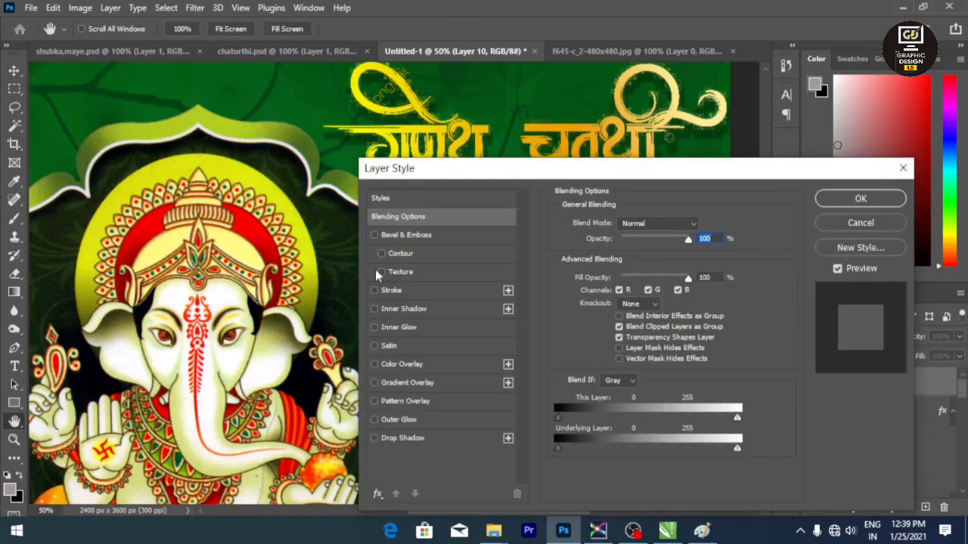
left_click(384, 372)
left_click(702, 224)
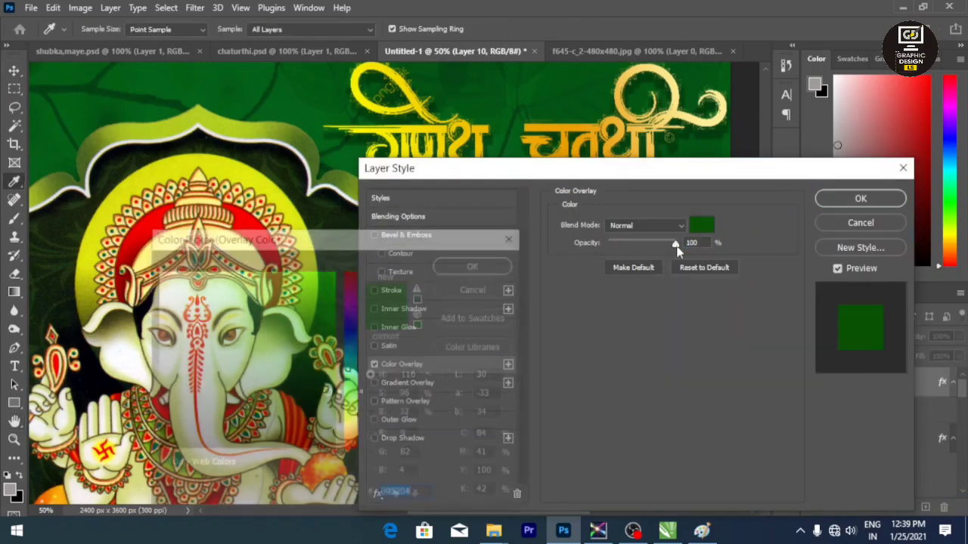
left_click(123, 257)
left_click(487, 259)
left_click(854, 200)
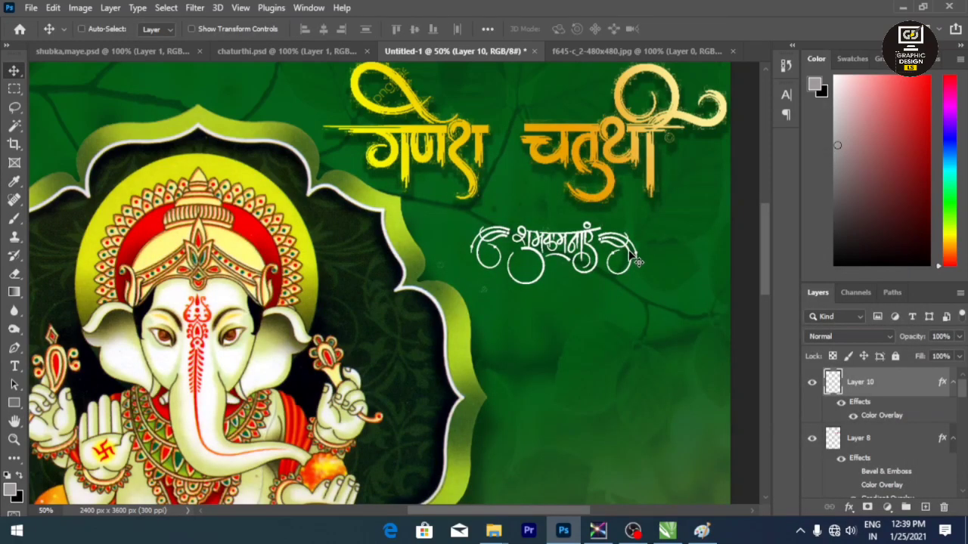
Step: Enlarge the शुभकामनाएं lettering to about 124.5% and center it beneath the गणेश चतुर्थी title
key("ctrl+t")
left_click_drag(641, 294, 676, 313)
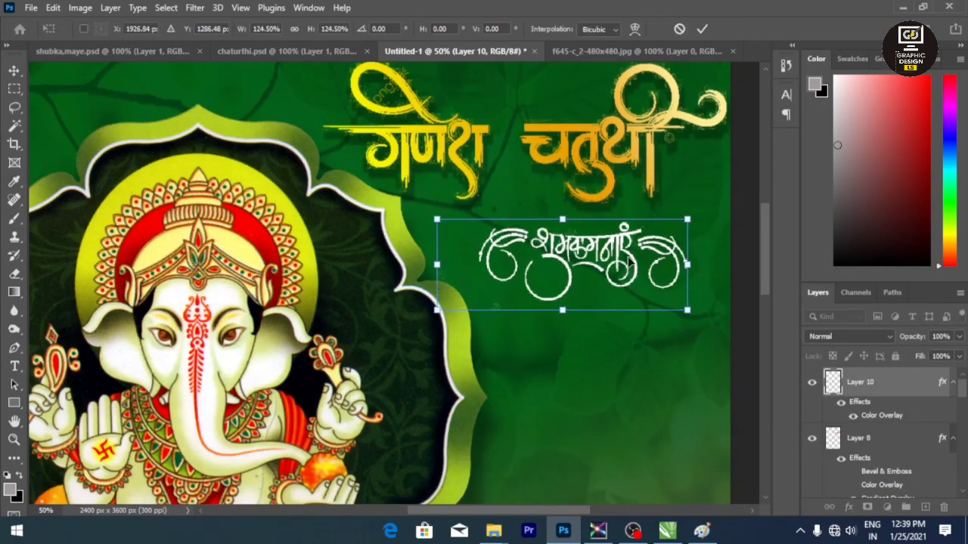
left_click_drag(646, 230, 595, 222)
key("Return")
scroll(603, 262, "up", 1)
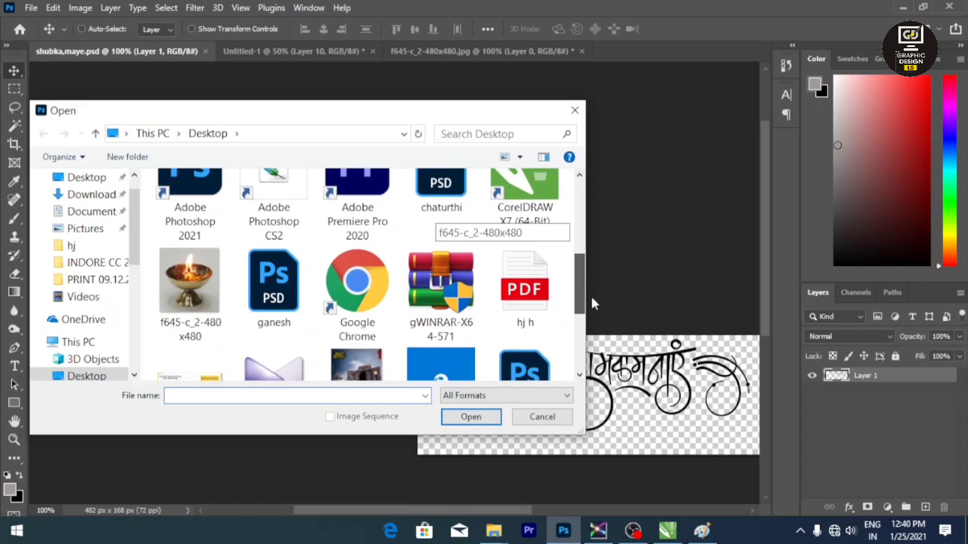
Step: Open the ganesh PSD from the Desktop and copy its Ganesha line symbol into Untitled-1
scroll(589, 294, "down", 1)
double_click(272, 285)
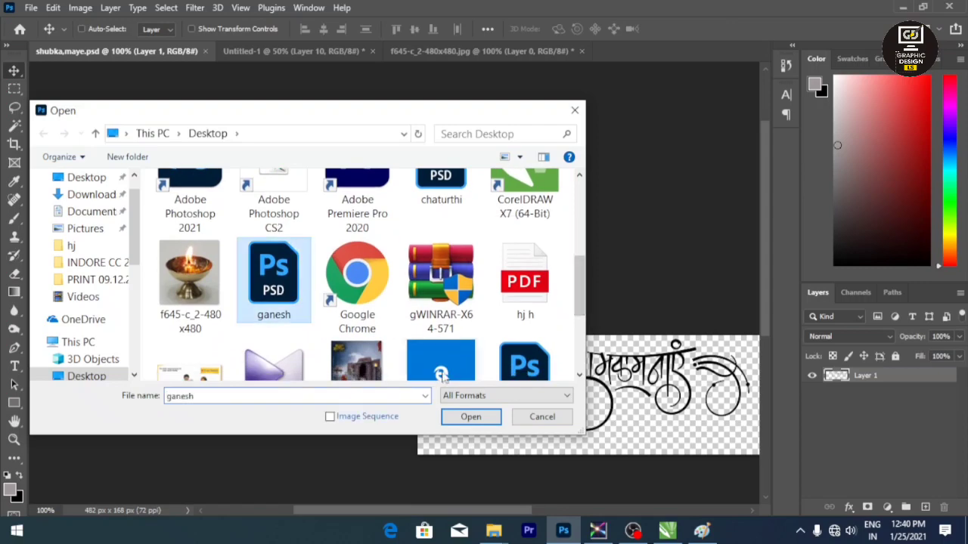
left_click_drag(407, 276, 612, 69)
Step: Scale the Ganesha symbol to about 176% and place it between the two words of the गणेश चतुर्थी title
scroll(550, 128, "up", 3)
key("ctrl+t")
left_click_drag(570, 134, 553, 167)
key("Return")
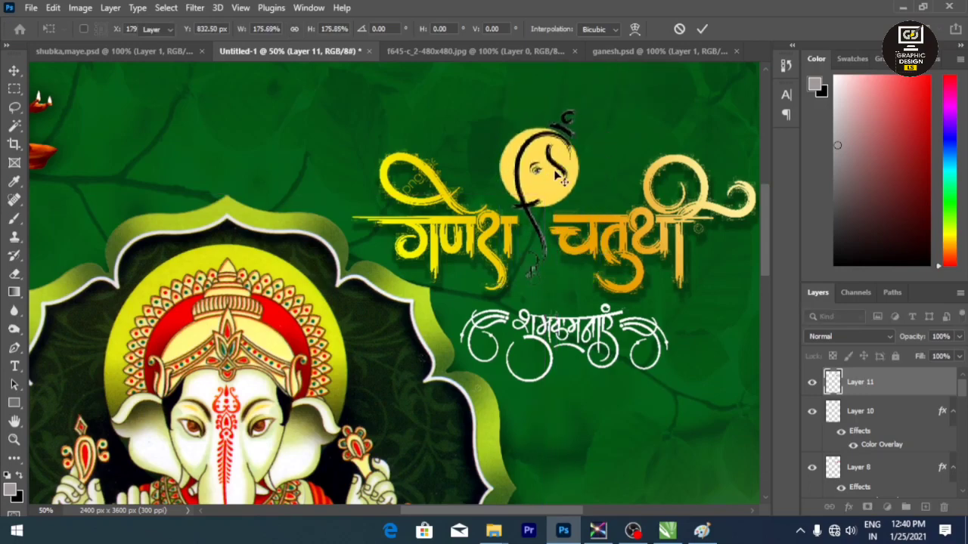
left_click(565, 280)
left_click(563, 276, "alt")
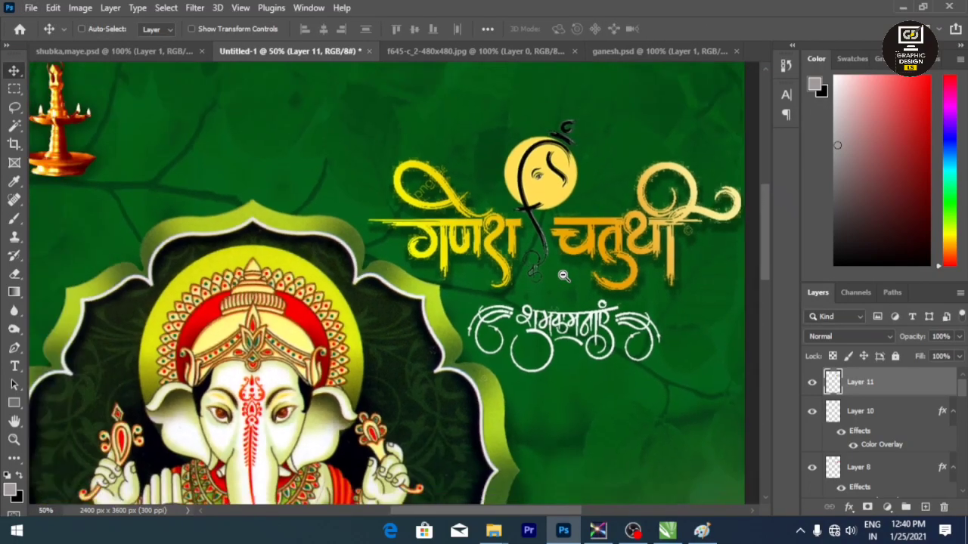
left_click(564, 276, "alt")
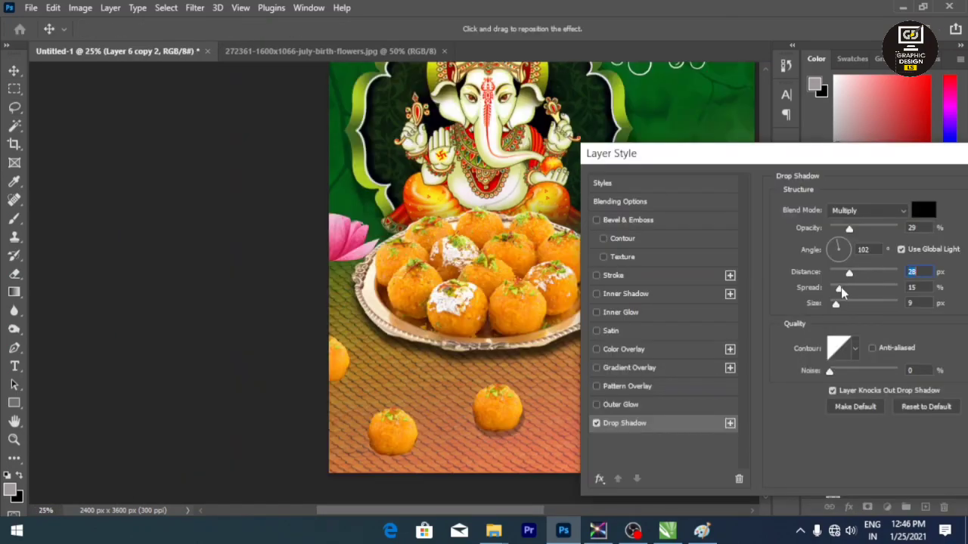
Step: Set the front-middle floor laddu's drop shadow to 39% opacity, 113° angle, 31 px distance and 21% spread
left_click_drag(838, 290, 843, 289)
left_click_drag(848, 228, 855, 230)
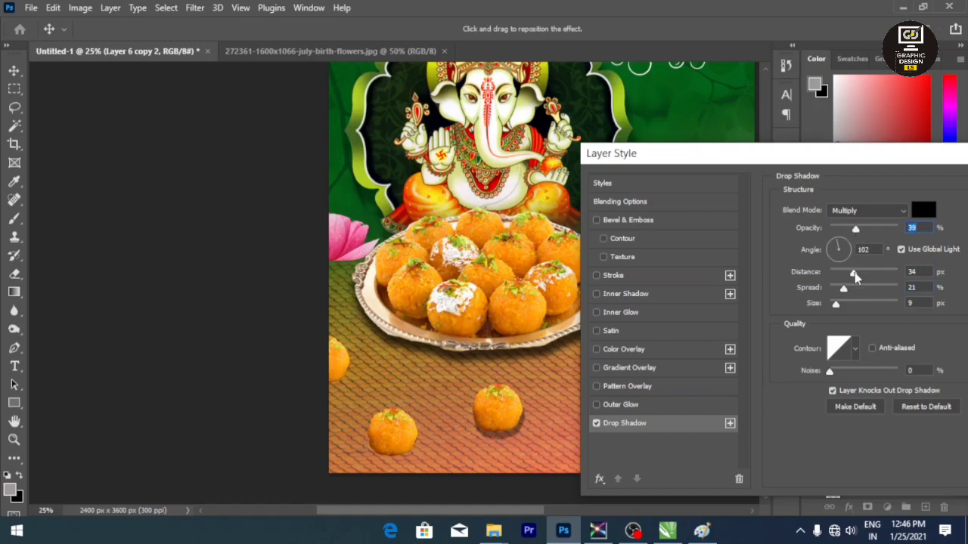
left_click(839, 242)
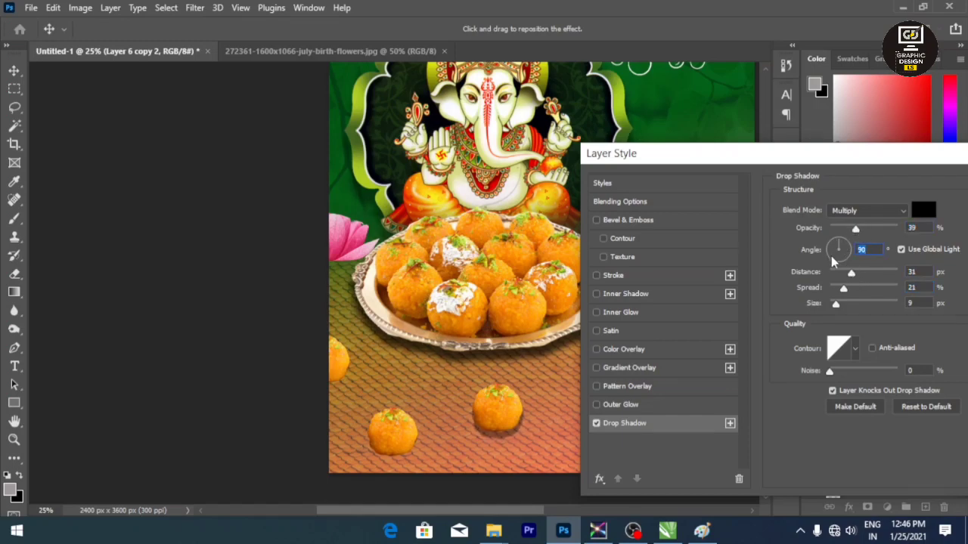
left_click(836, 242)
left_click(836, 242)
left_click_drag(842, 155, 769, 155)
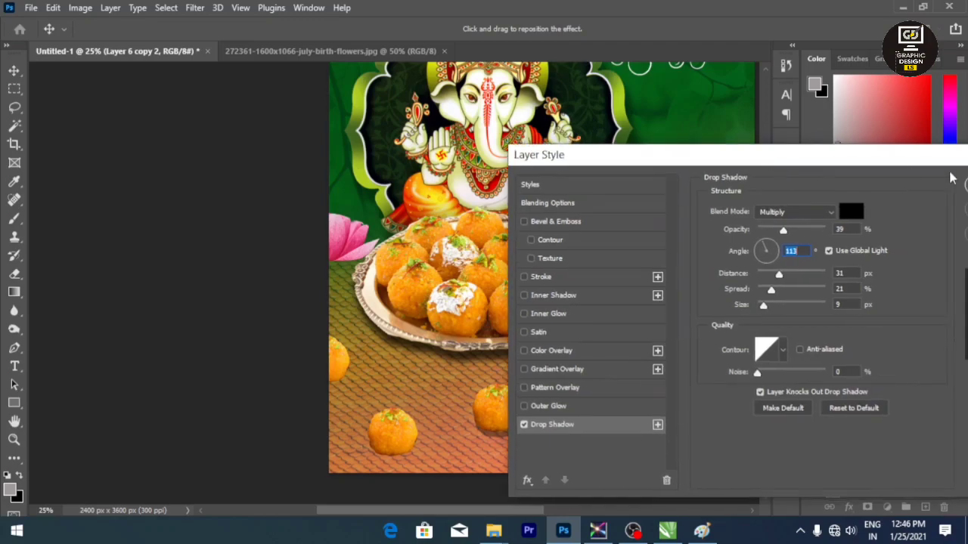
left_click_drag(905, 162, 814, 162)
left_click(918, 184)
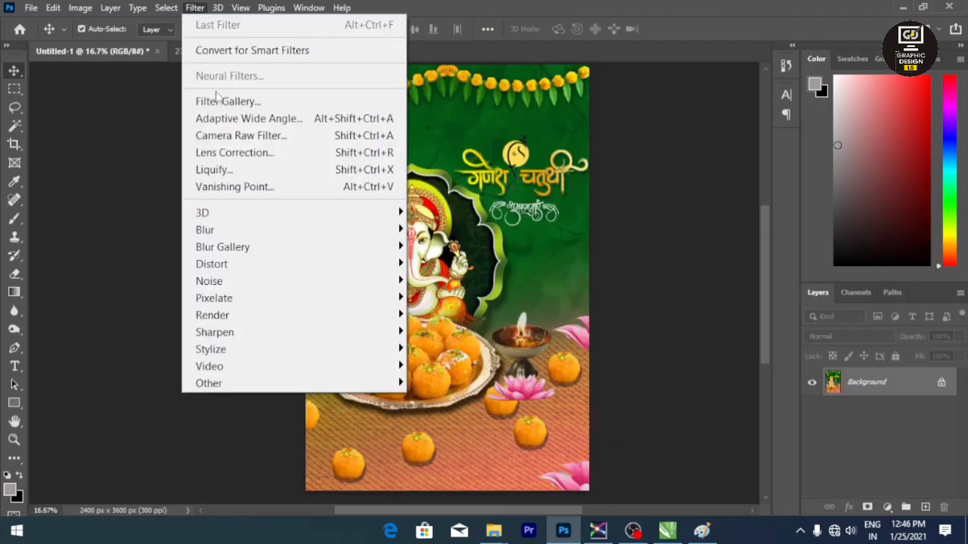
Step: Open the poster in the Camera Raw Filter and set Temperature to +11 and Tint to +27
left_click(244, 139)
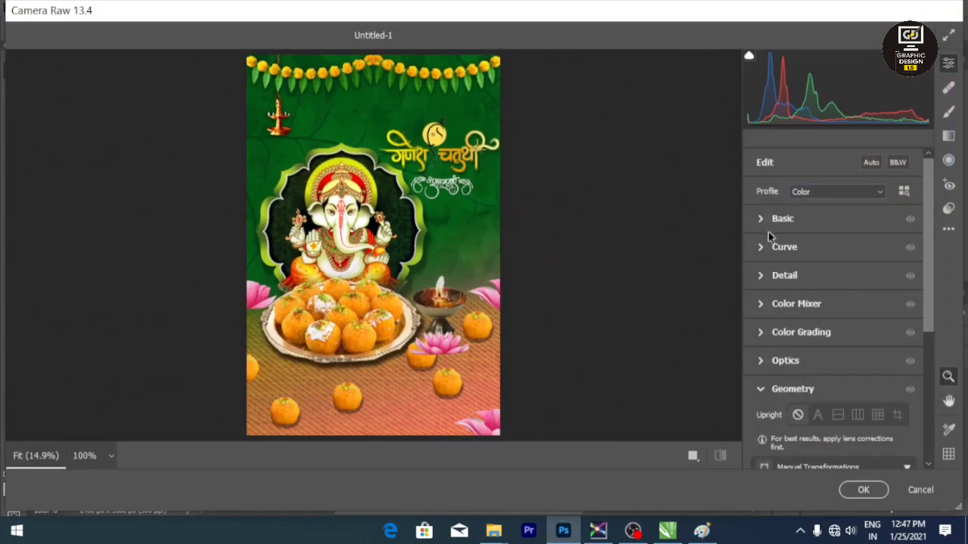
left_click(783, 219)
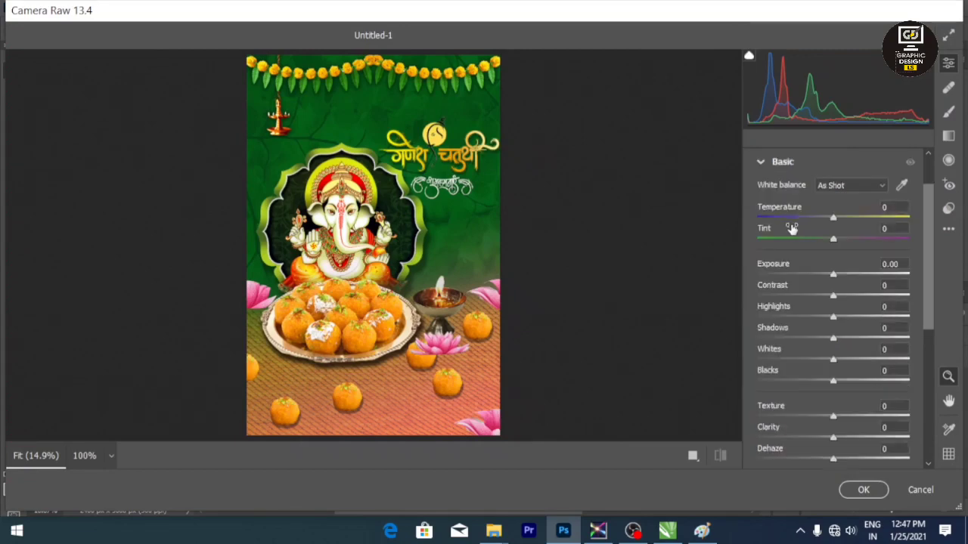
left_click_drag(833, 239, 855, 241)
mouse_move(833, 218)
left_mouse_down()
mouse_move(864, 219)
mouse_move(841, 220)
left_mouse_up()
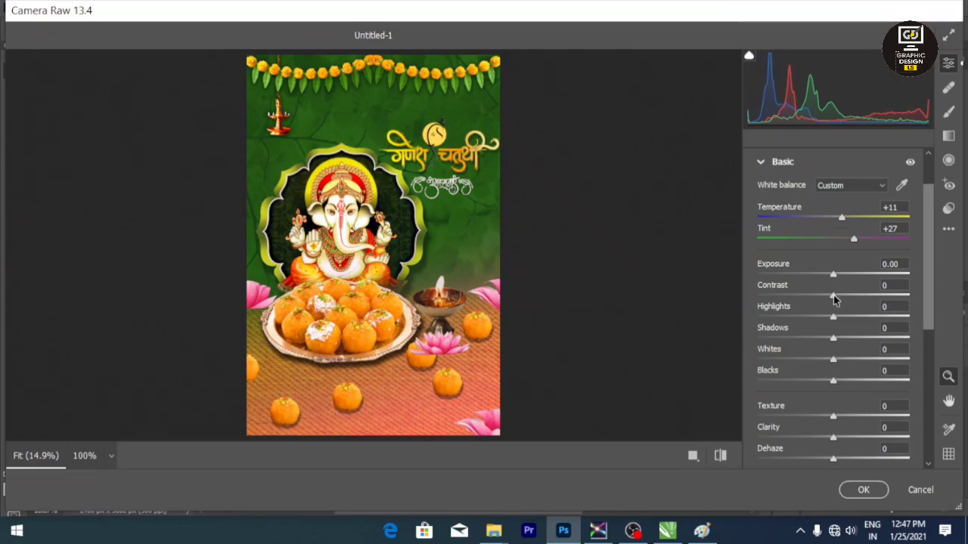
Step: Set Contrast +10, Highlights +27, Shadows +10, Texture +3 and Clarity +15, and apply the Camera Raw adjustments
mouse_move(833, 296)
left_mouse_down()
mouse_move(825, 277)
mouse_move(833, 277)
left_mouse_up()
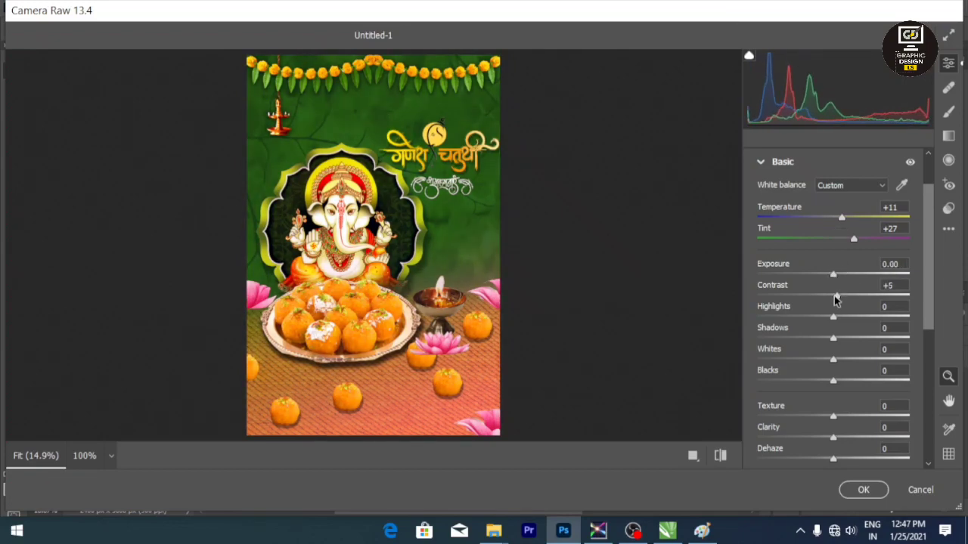
mouse_move(834, 322)
left_mouse_down()
mouse_move(860, 319)
mouse_move(857, 339)
mouse_move(840, 338)
left_mouse_up()
mouse_move(833, 384)
left_mouse_down()
mouse_move(860, 382)
mouse_move(833, 381)
left_mouse_up()
left_click_drag(833, 416, 846, 438)
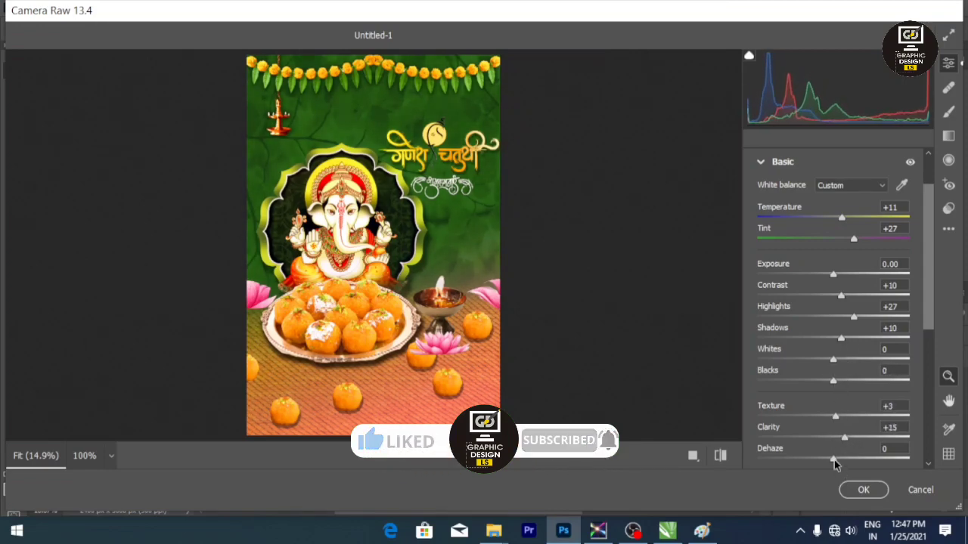
left_click(864, 489)
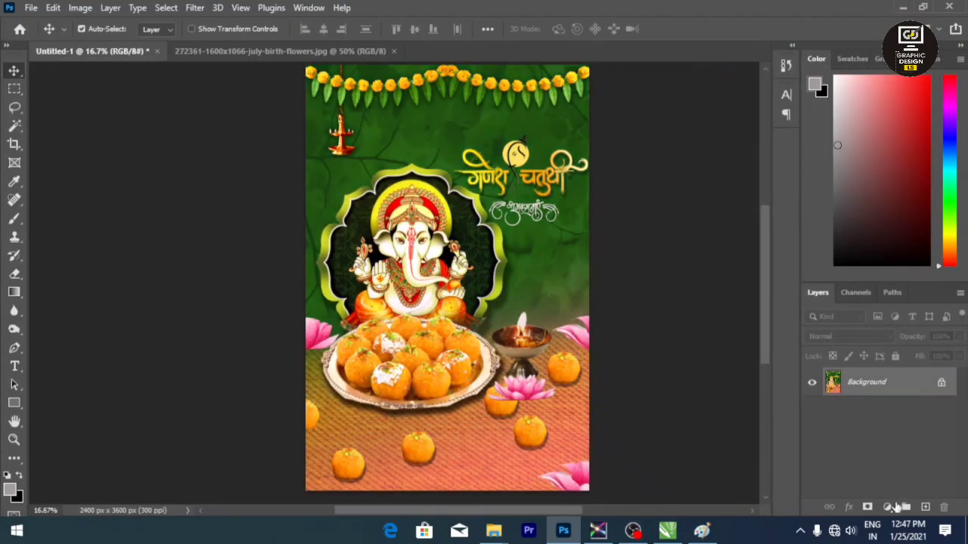
Step: Add a Curves adjustment layer above the Background and bend its curve to darken the poster
left_click(886, 507)
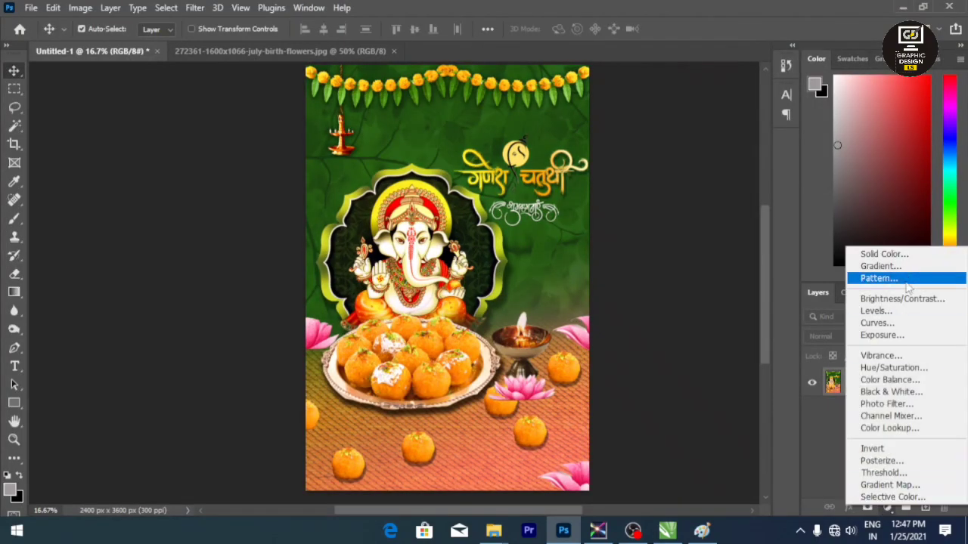
left_click(903, 327)
left_click_drag(801, 299, 829, 279)
left_click(875, 137)
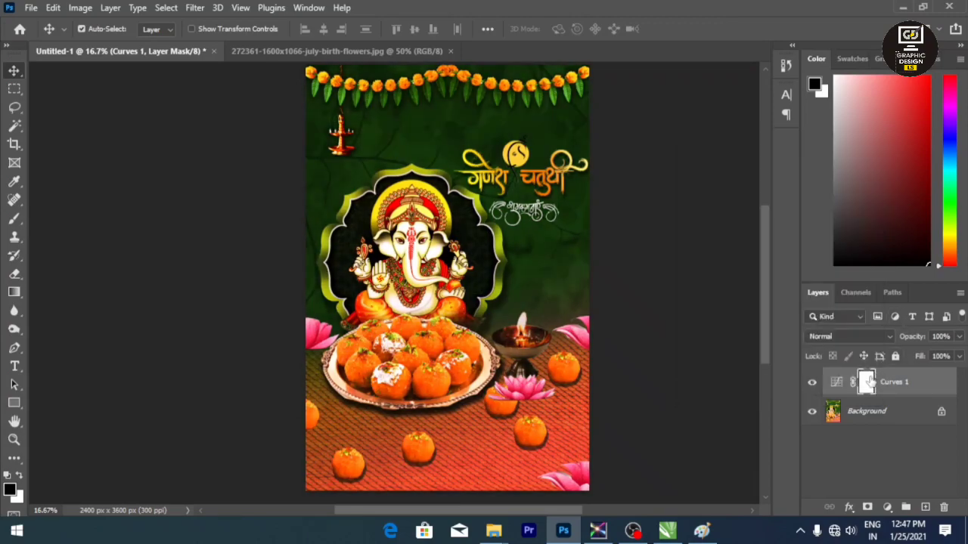
Step: Invert the Curves 1 mask to black and brush white along the floor to bring back the darkening there
key("ctrl+alt+i")
key("Escape")
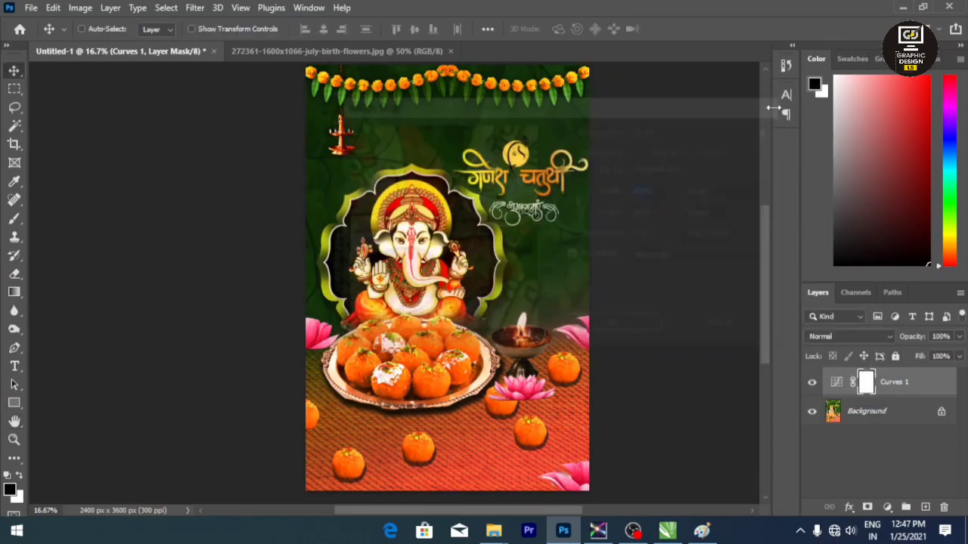
key("ctrl+i")
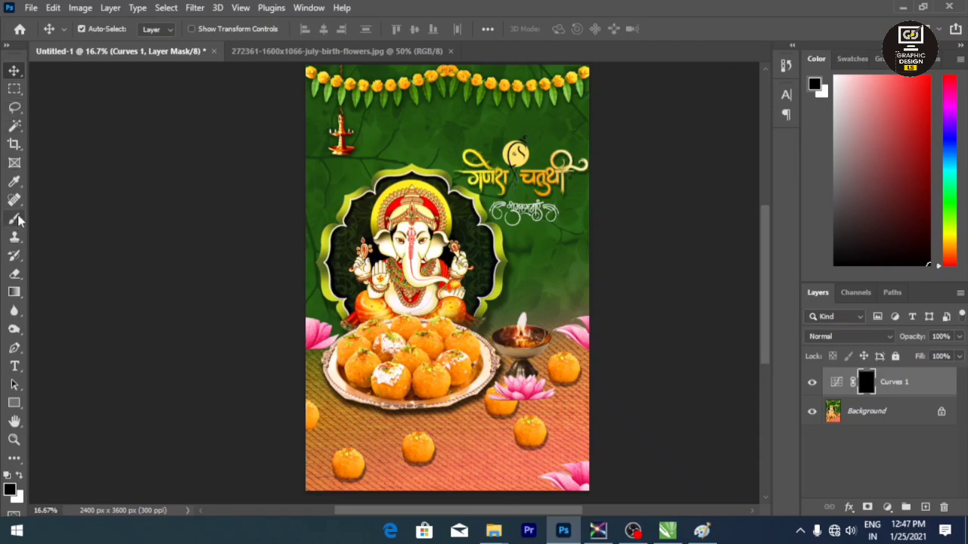
left_click(16, 220)
left_click_drag(452, 451, 511, 454)
left_click(19, 475)
mouse_move(567, 493)
left_mouse_down()
mouse_move(609, 455)
mouse_move(428, 475)
mouse_move(251, 436)
mouse_move(606, 420)
mouse_move(551, 483)
left_mouse_up()
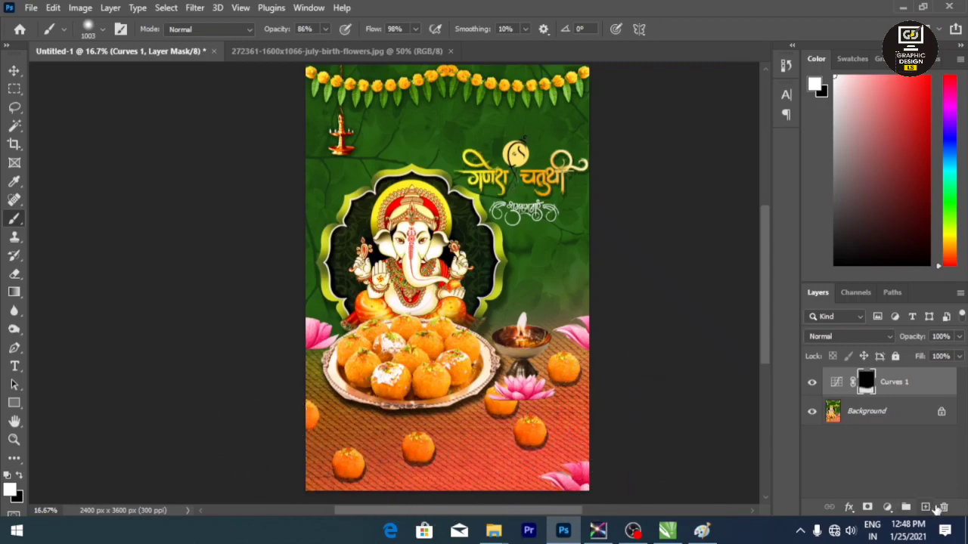
Step: Add a new empty layer above Curves 1 and set the foreground color to black
left_click(925, 507)
left_click(13, 491)
mouse_move(311, 379)
left_mouse_down()
mouse_move(333, 396)
mouse_move(360, 454)
left_mouse_up()
left_click(508, 262)
Step: Try a black dab in the poster's lower-right corner, undo it, and set the brush to 1387 px with 12% flow
left_click(590, 460)
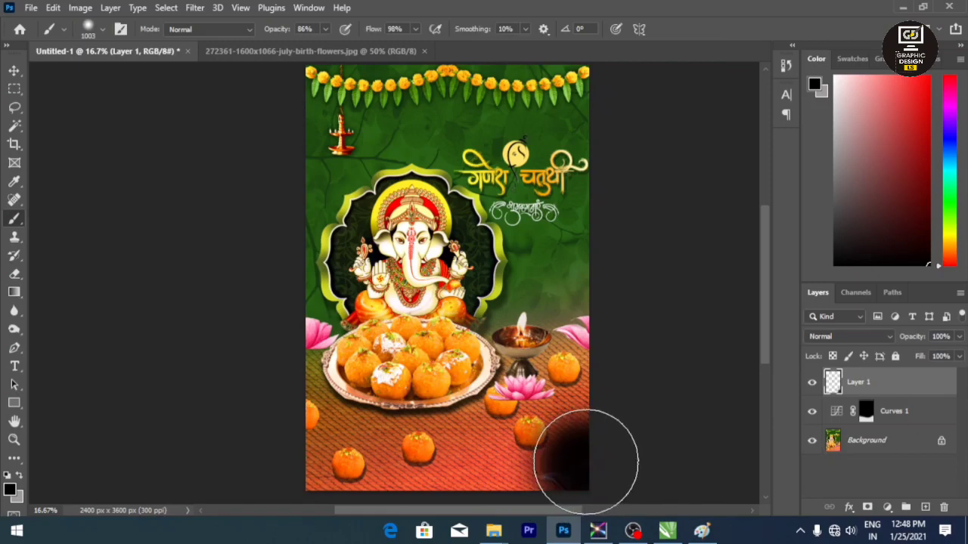
key("ctrl+z")
left_click_drag(540, 438, 564, 437)
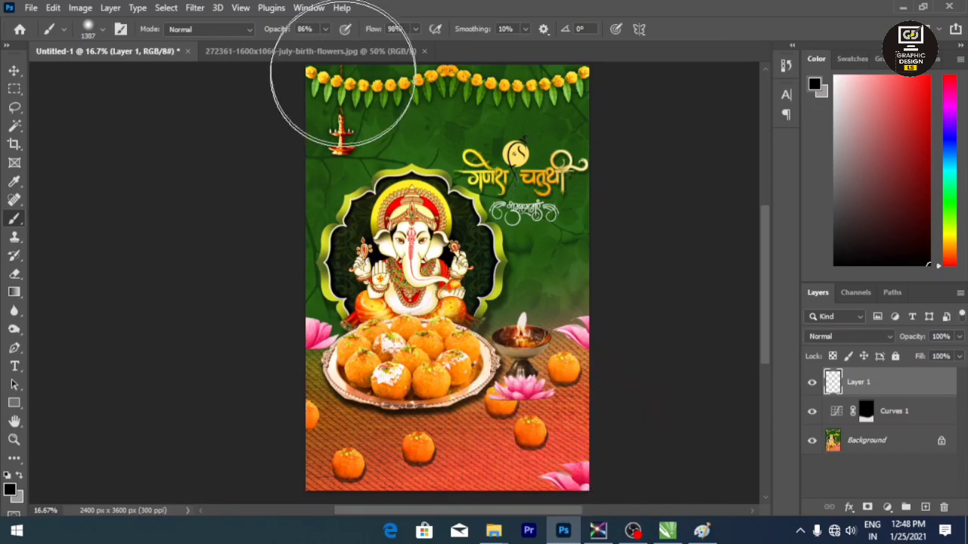
left_click(415, 30)
left_click_drag(361, 66, 358, 57)
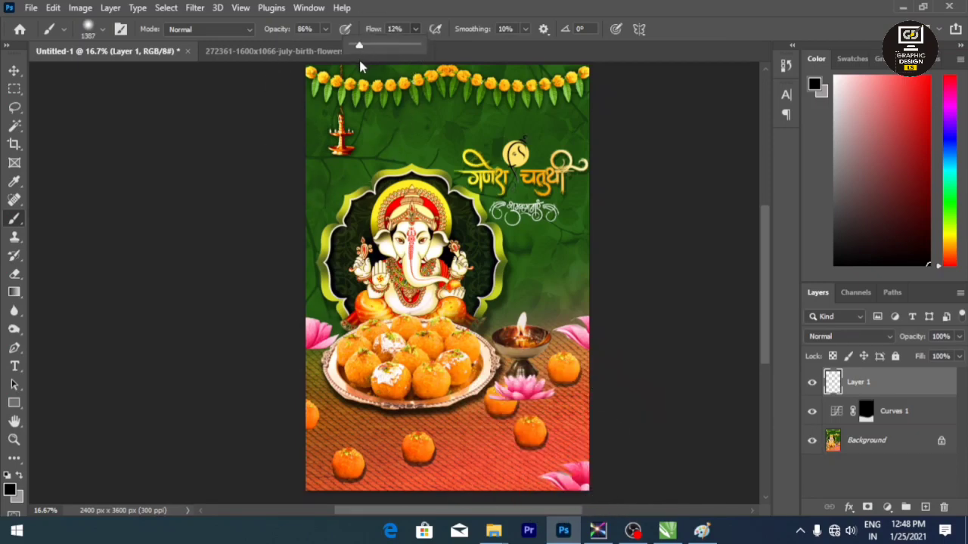